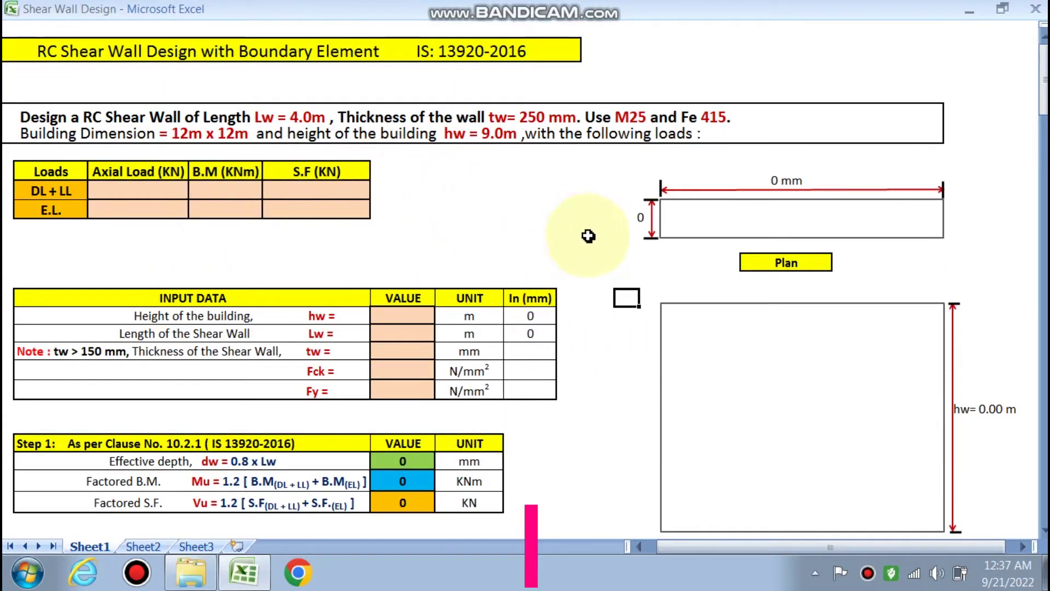
# - Scroll down the empty sheet from the input tables through Steps 1–4 to Table 19 and Step 5
pyautogui.scroll(-1, 581, 233)
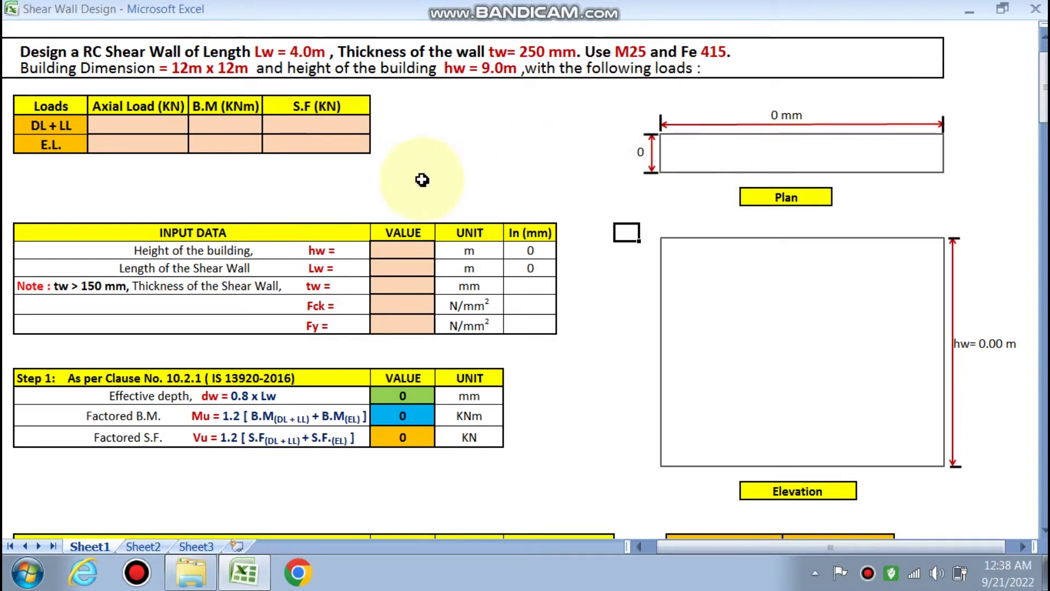
pyautogui.scroll(-1, 417, 187)
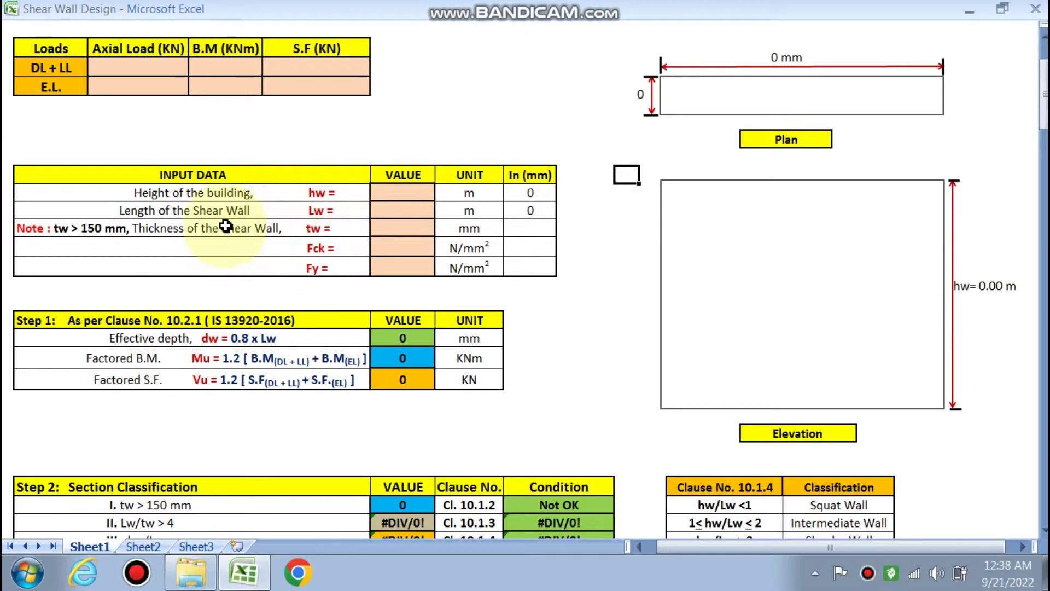
pyautogui.scroll(-1, 164, 229)
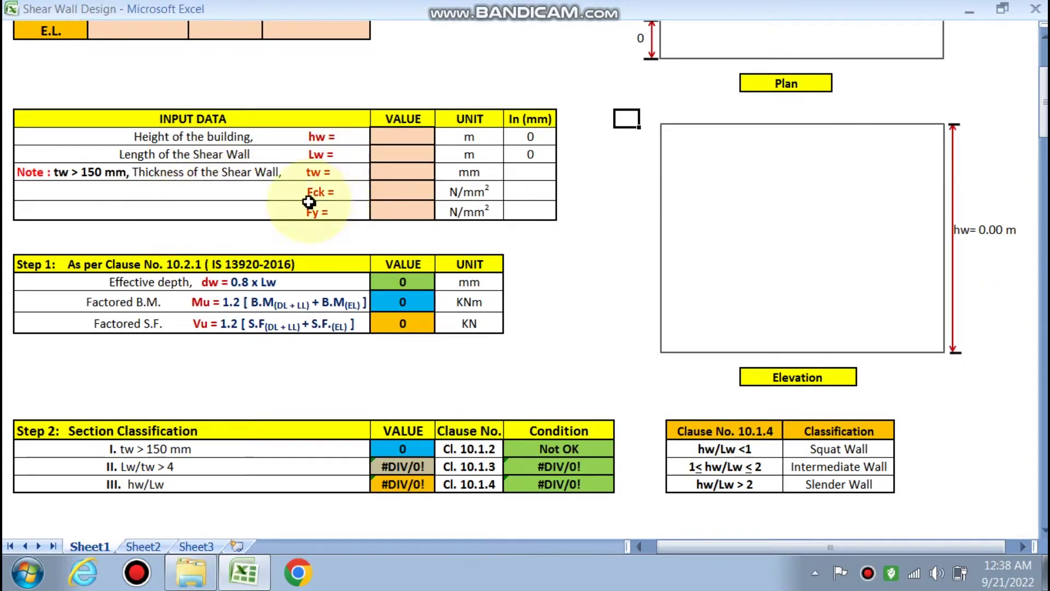
pyautogui.scroll(-1, 341, 208)
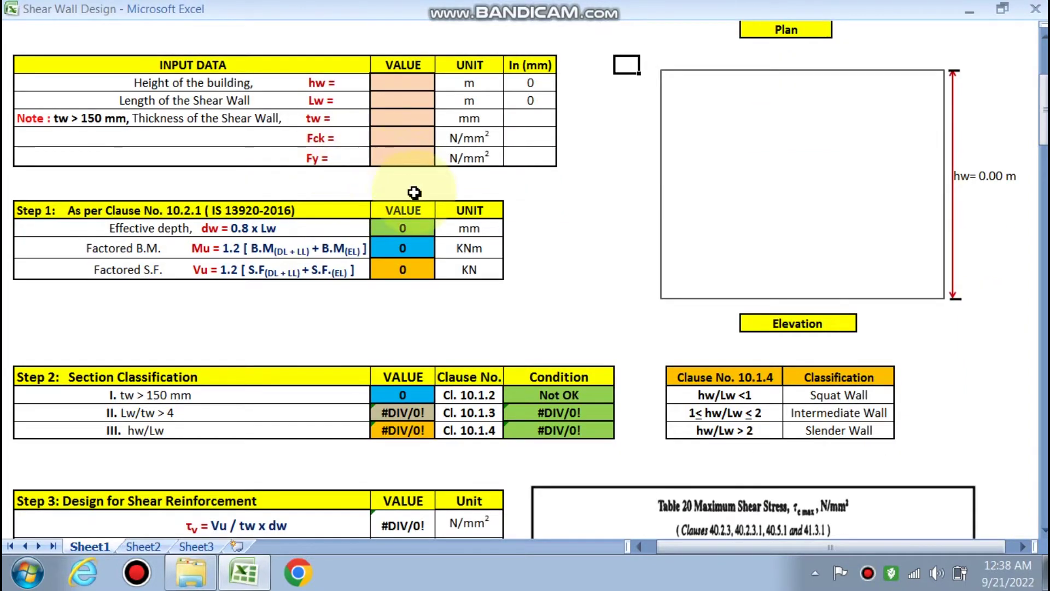
pyautogui.scroll(-1, 416, 193)
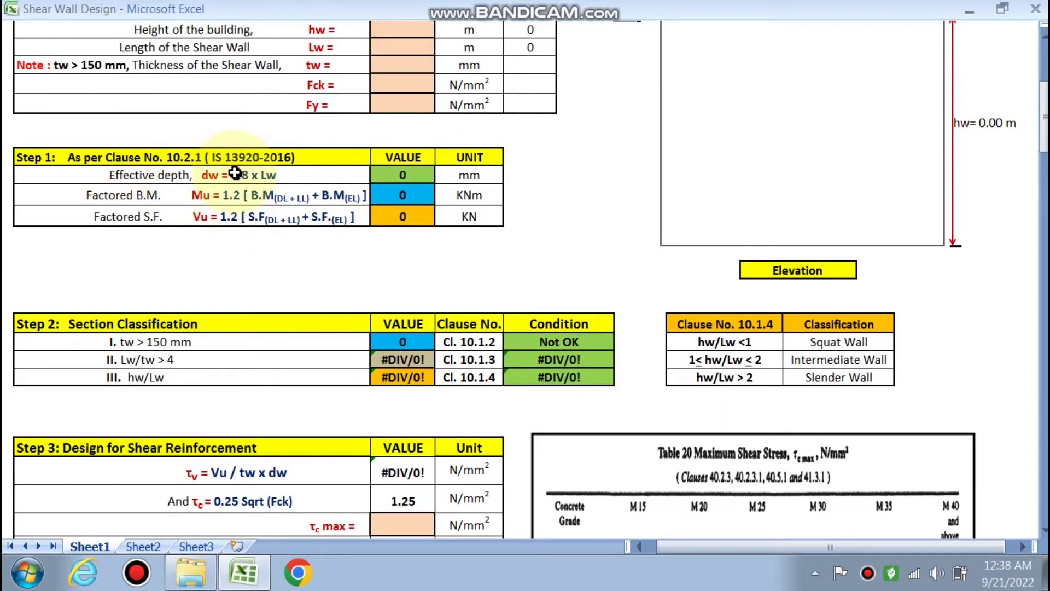
pyautogui.scroll(5, 241, 175)
pyautogui.scroll(-4, 405, 181)
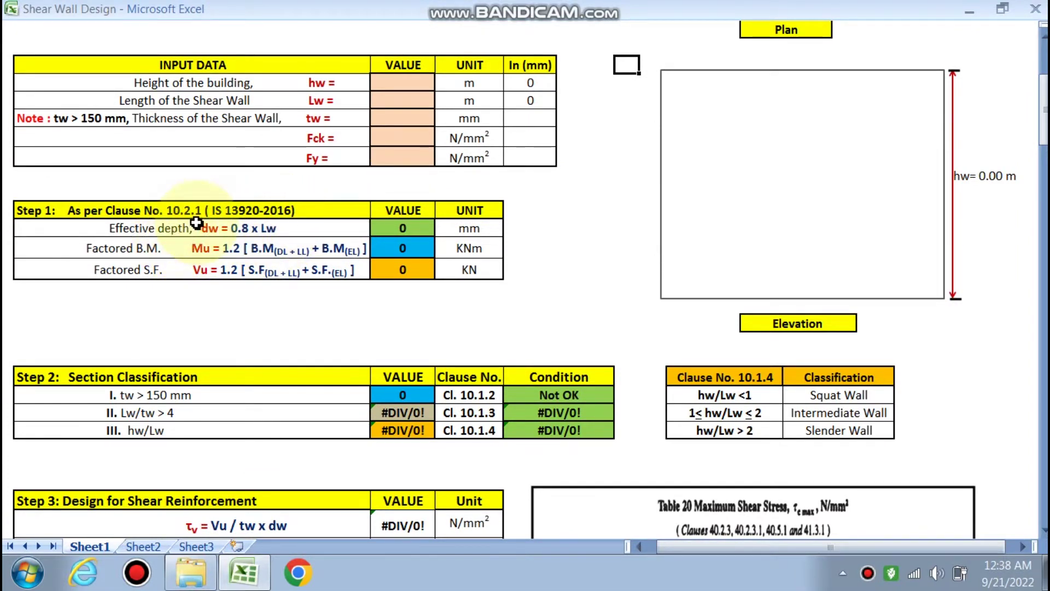
pyautogui.scroll(-1, 201, 213)
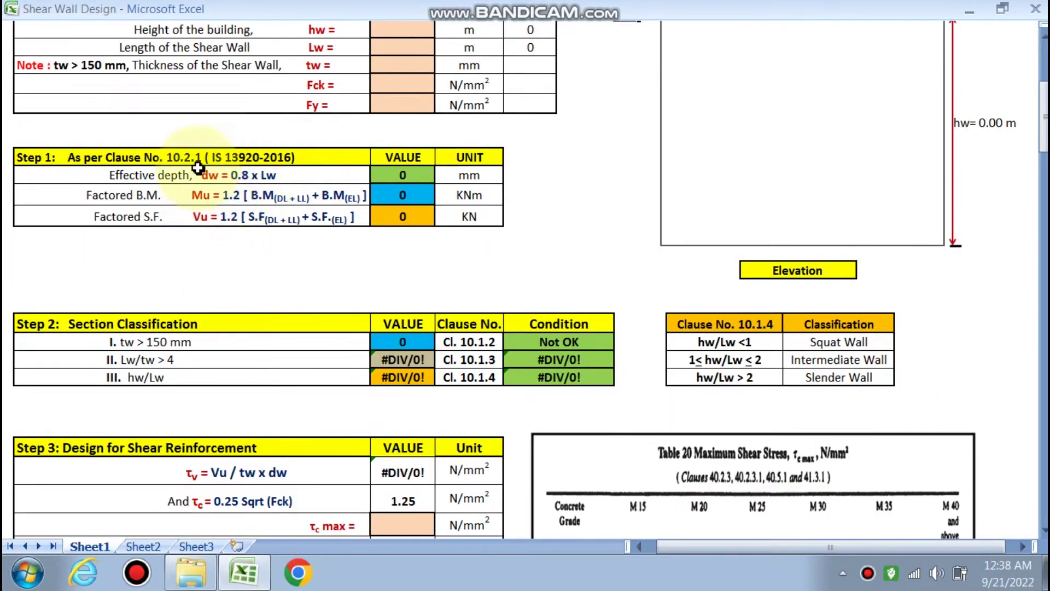
pyautogui.scroll(-1, 207, 230)
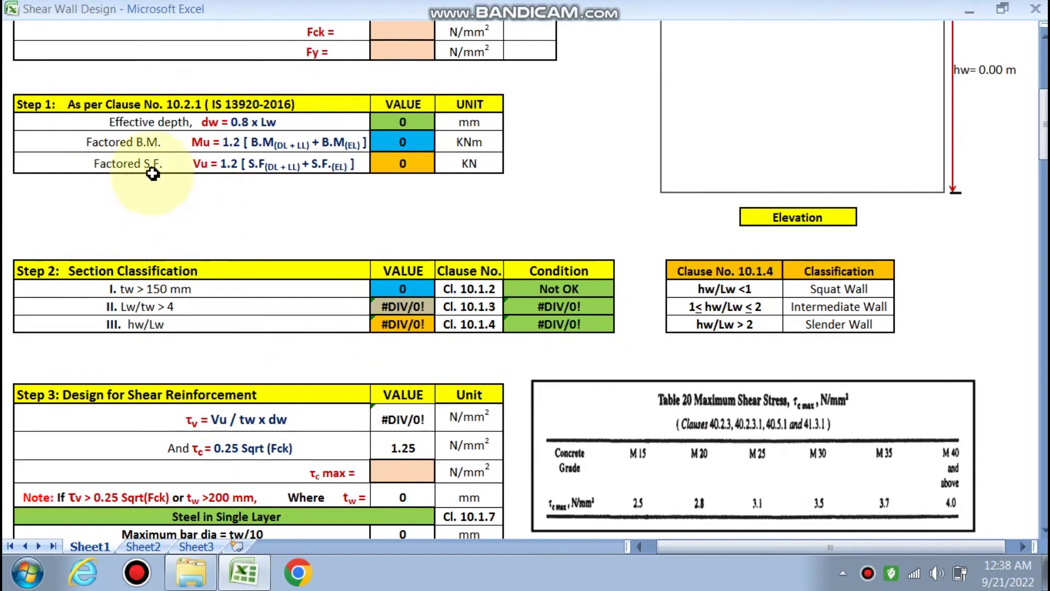
pyautogui.scroll(-2, 211, 206)
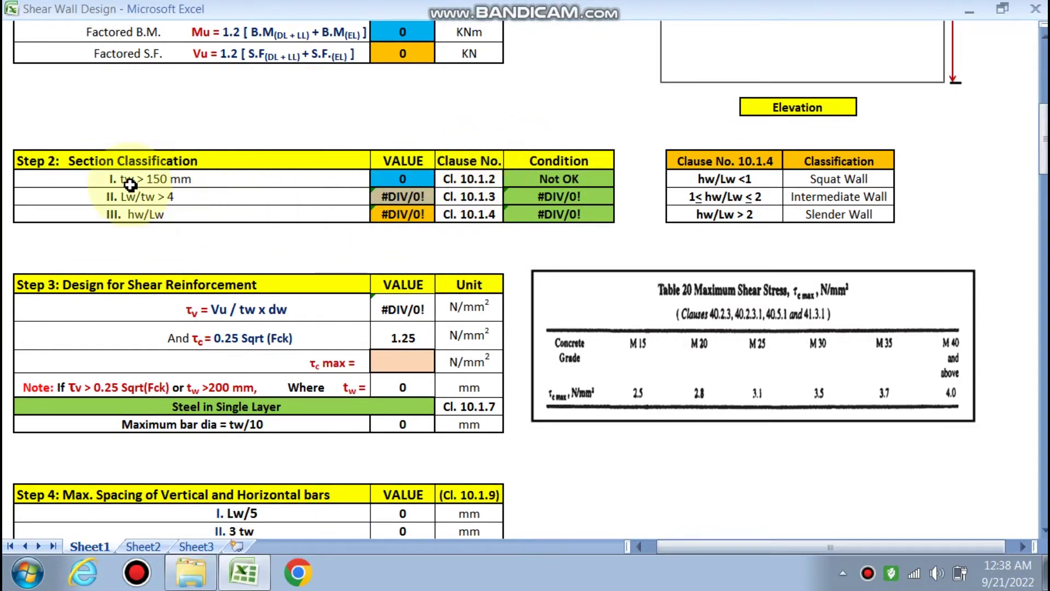
pyautogui.scroll(-1, 141, 183)
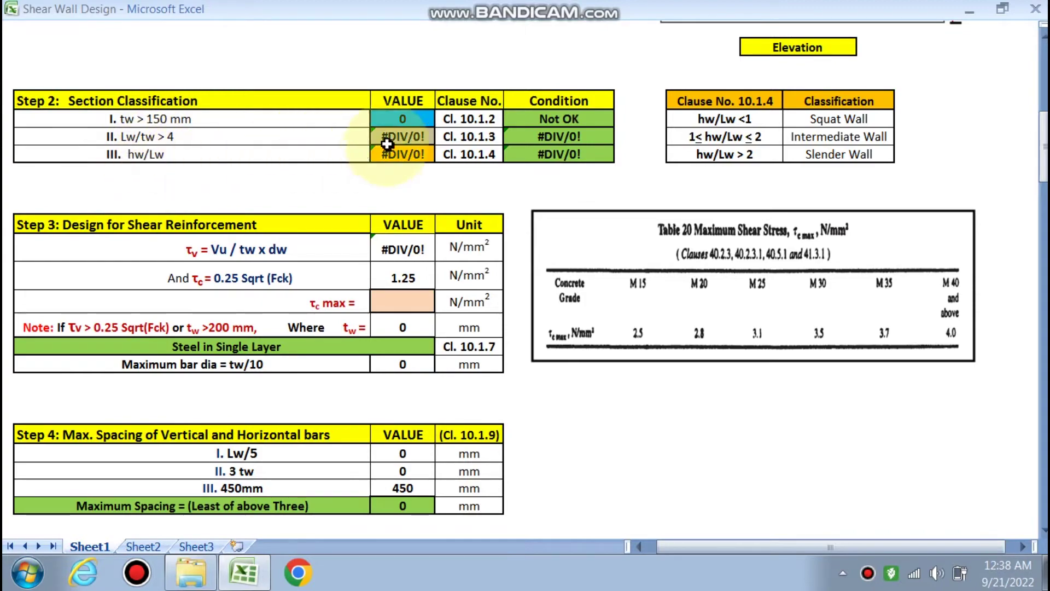
pyautogui.scroll(-2, 432, 142)
pyautogui.scroll(-1, 463, 141)
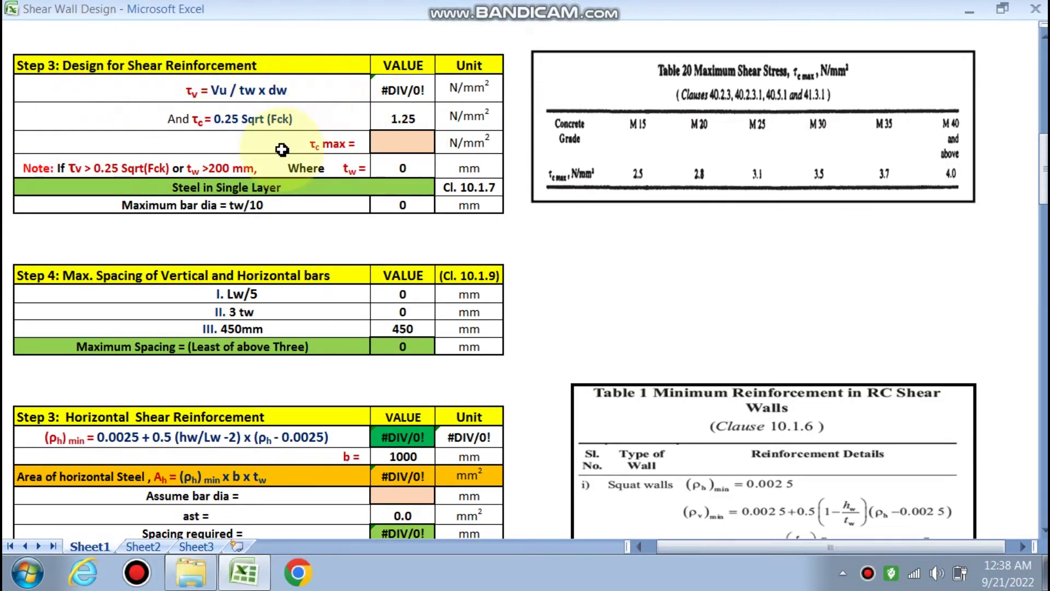
pyautogui.scroll(-2, 672, 190)
pyautogui.scroll(-20, 672, 190)
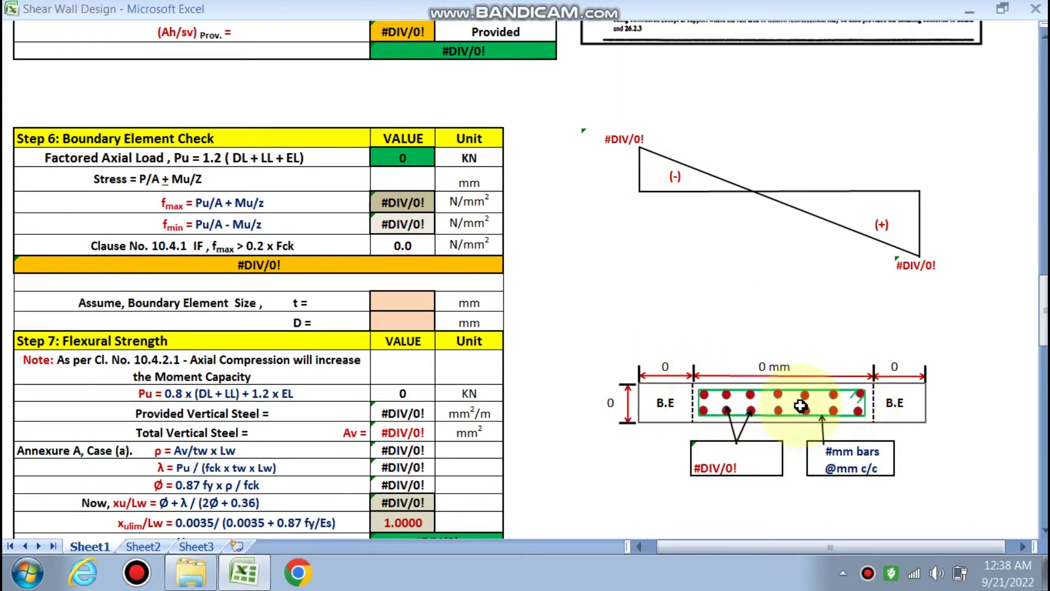
# - Scroll through Steps 6–10 to the wall elevation drawing, then drag the scrollbar back up
pyautogui.scroll(2, 418, 250)
pyautogui.scroll(10, 418, 251)
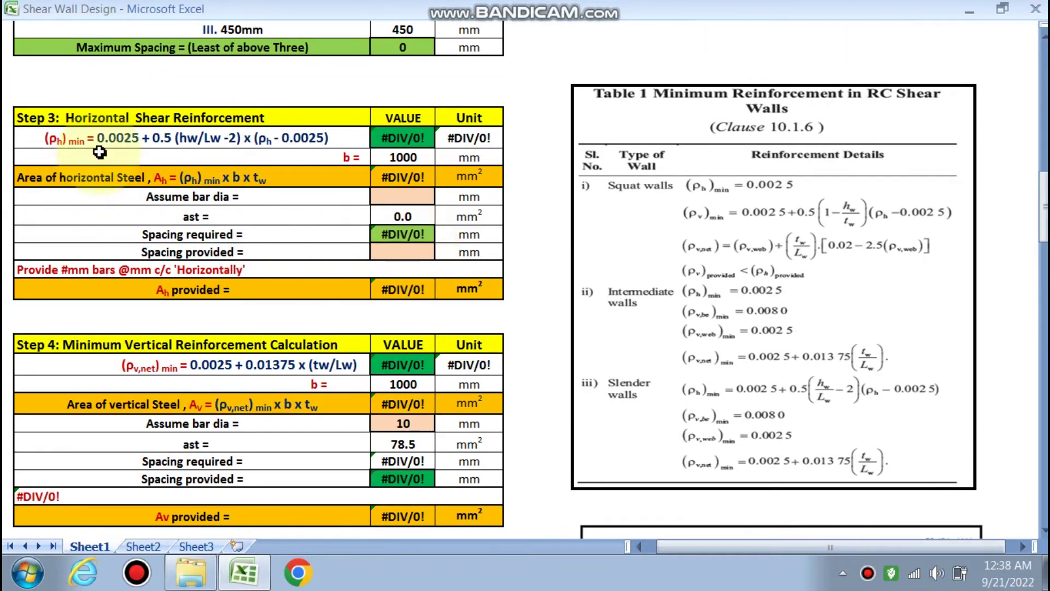
pyautogui.scroll(-2, 328, 219)
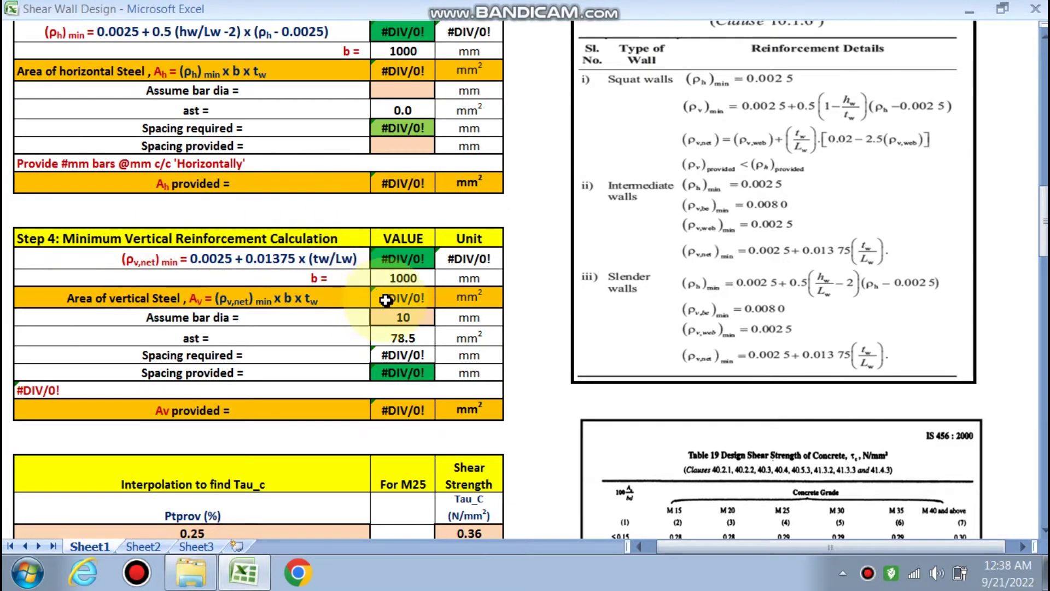
pyautogui.scroll(-1, 358, 274)
pyautogui.scroll(-2, 377, 262)
pyautogui.scroll(-3, 383, 260)
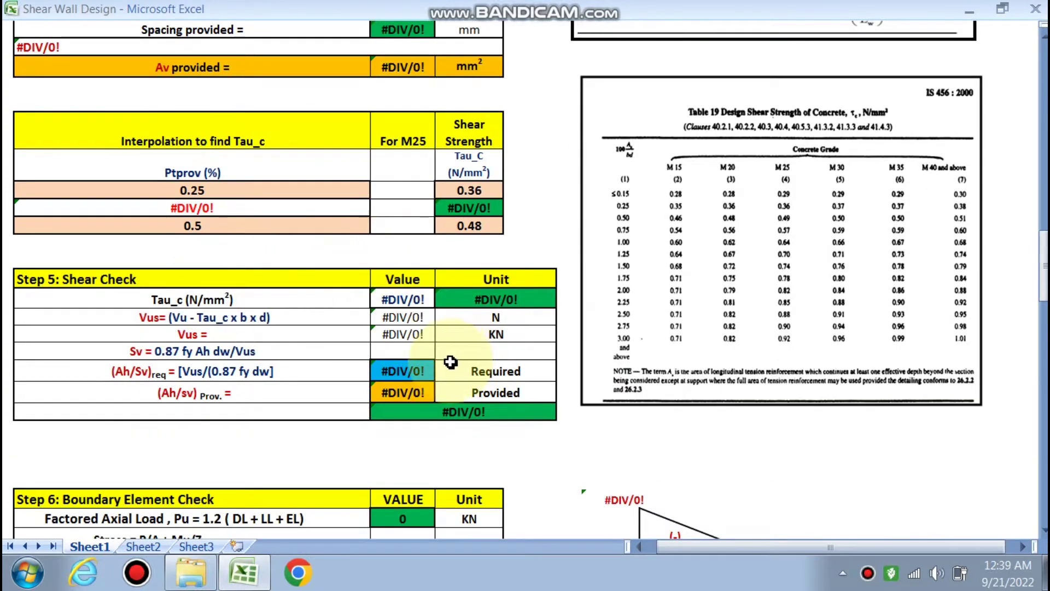
pyautogui.scroll(-1, 450, 362)
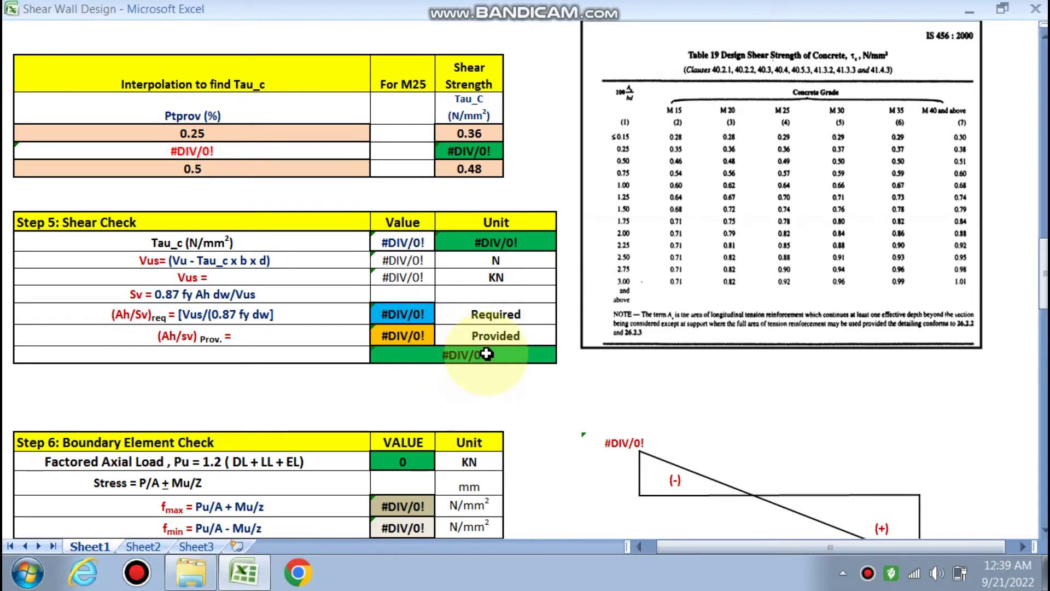
pyautogui.scroll(-4, 486, 354)
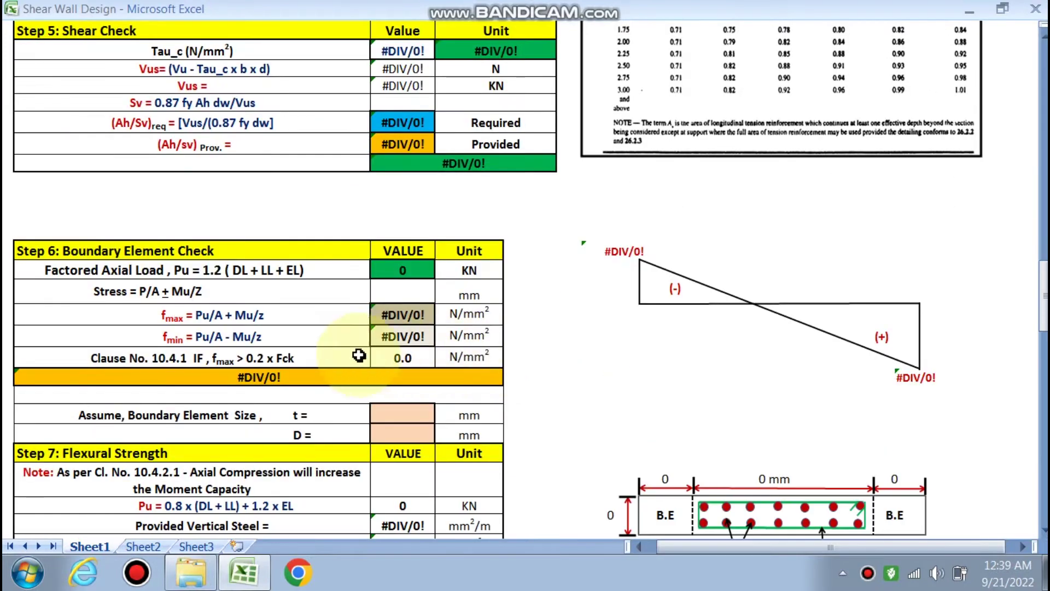
pyautogui.scroll(-2, 324, 347)
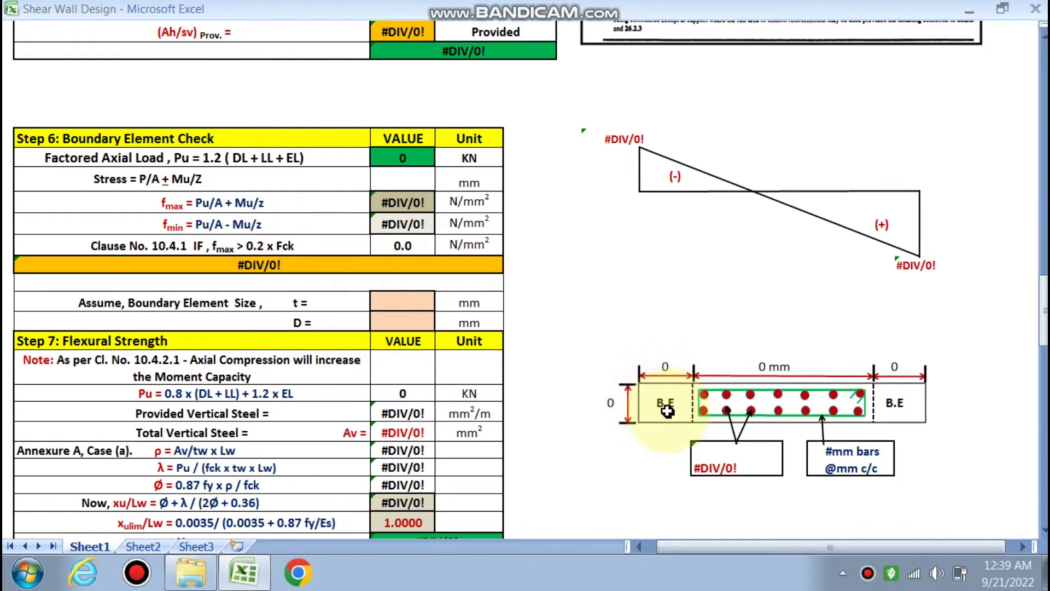
pyautogui.scroll(-1, 659, 378)
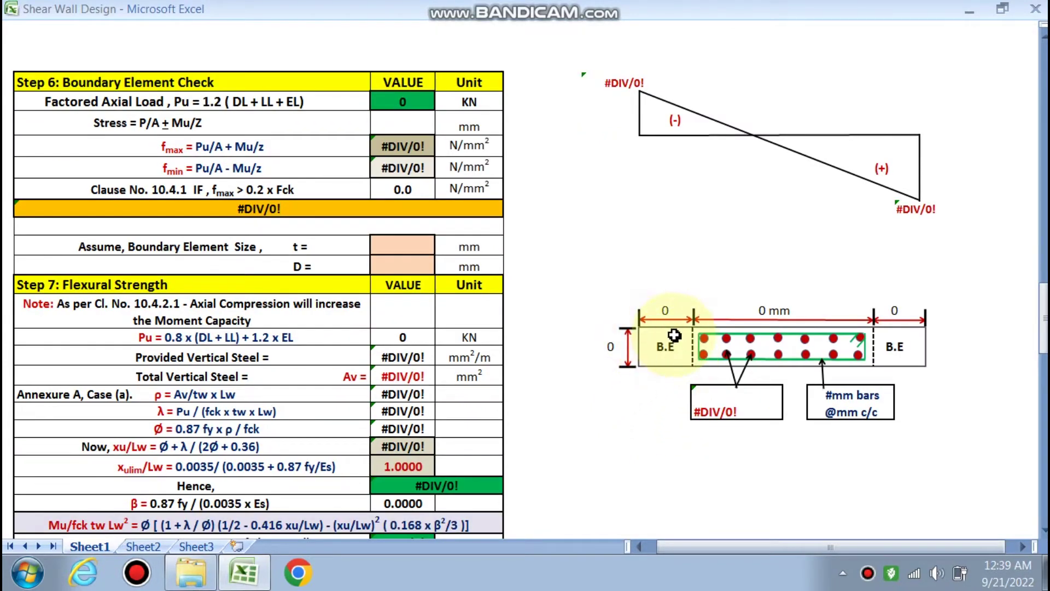
pyautogui.scroll(-1, 666, 343)
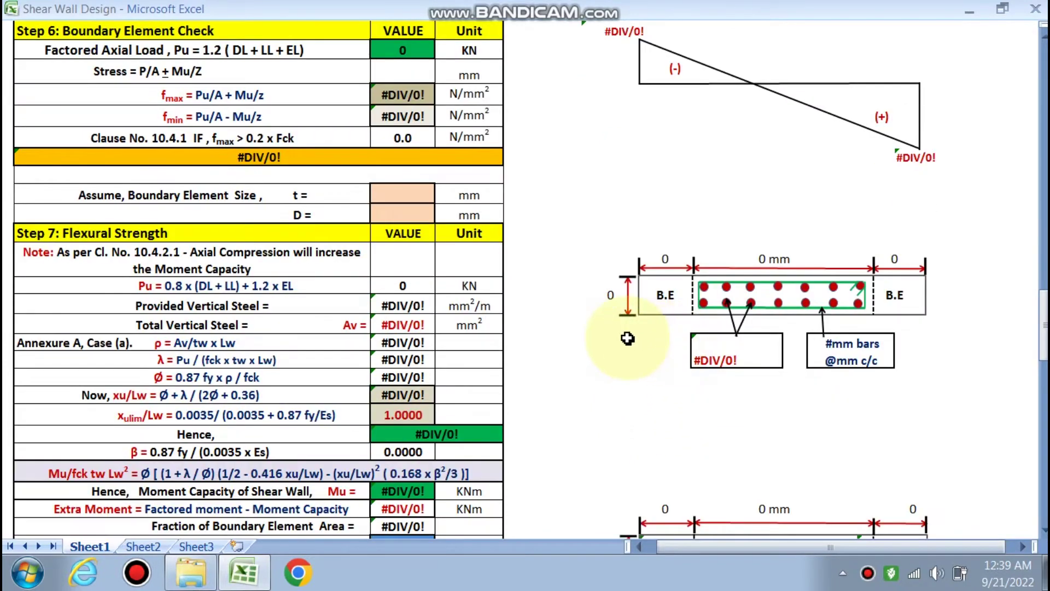
pyautogui.scroll(-4, 627, 338)
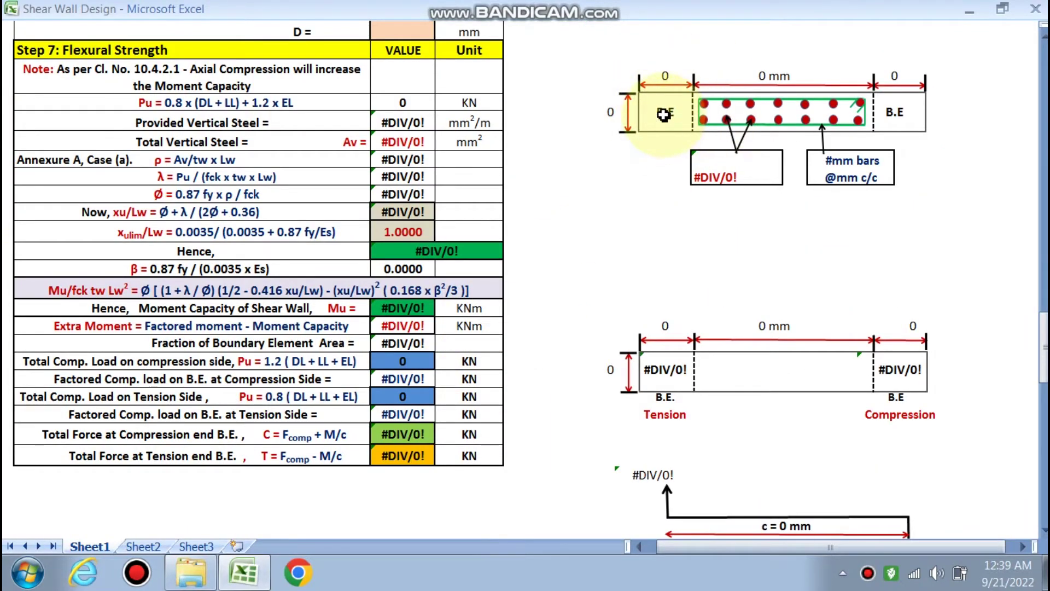
pyautogui.scroll(-6, 527, 152)
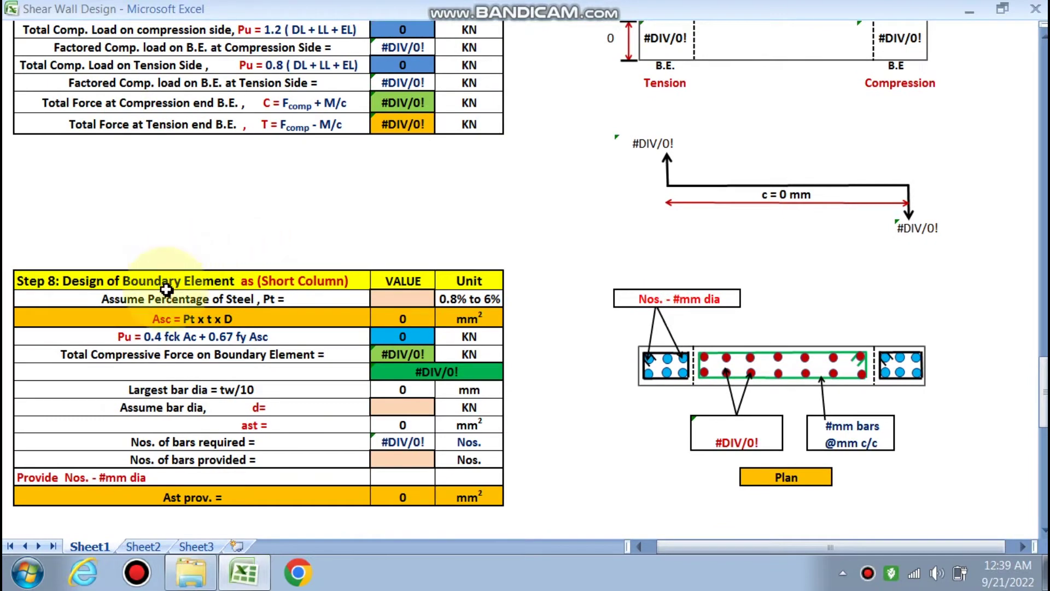
pyautogui.scroll(-1, 175, 323)
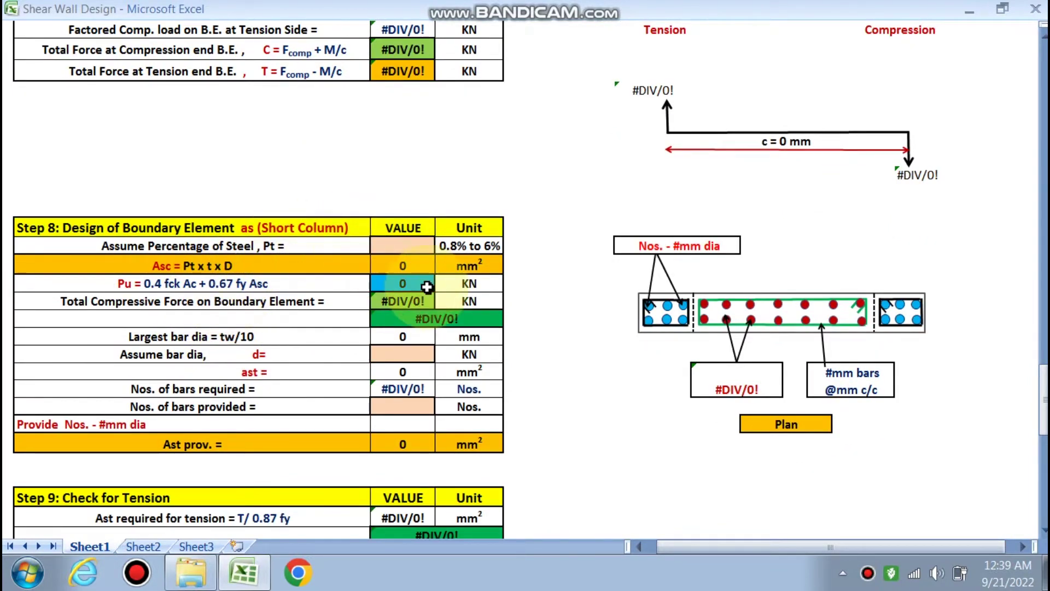
pyautogui.scroll(-2, 423, 296)
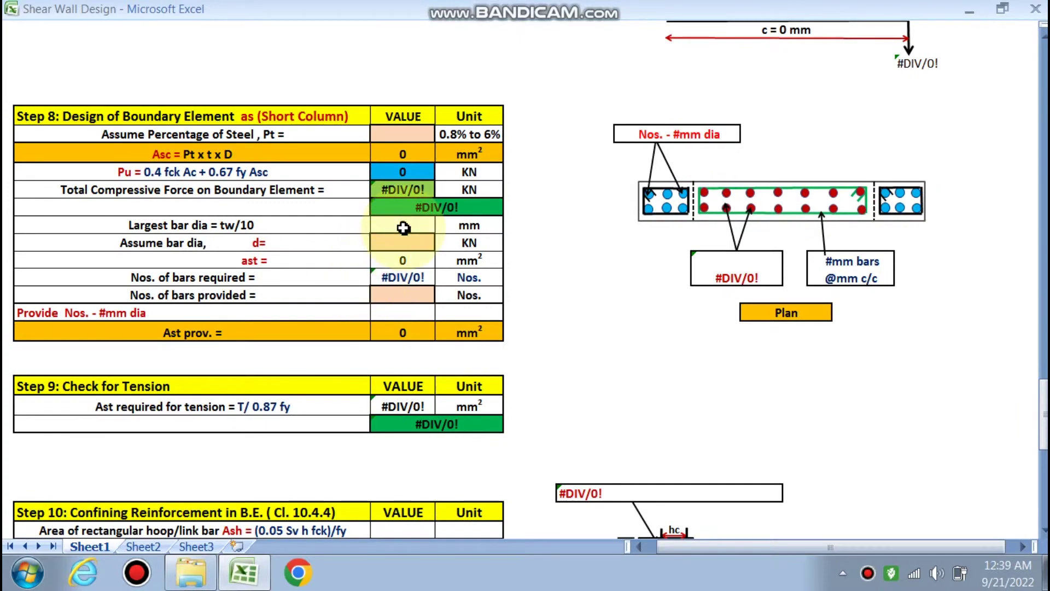
pyautogui.scroll(-4, 405, 227)
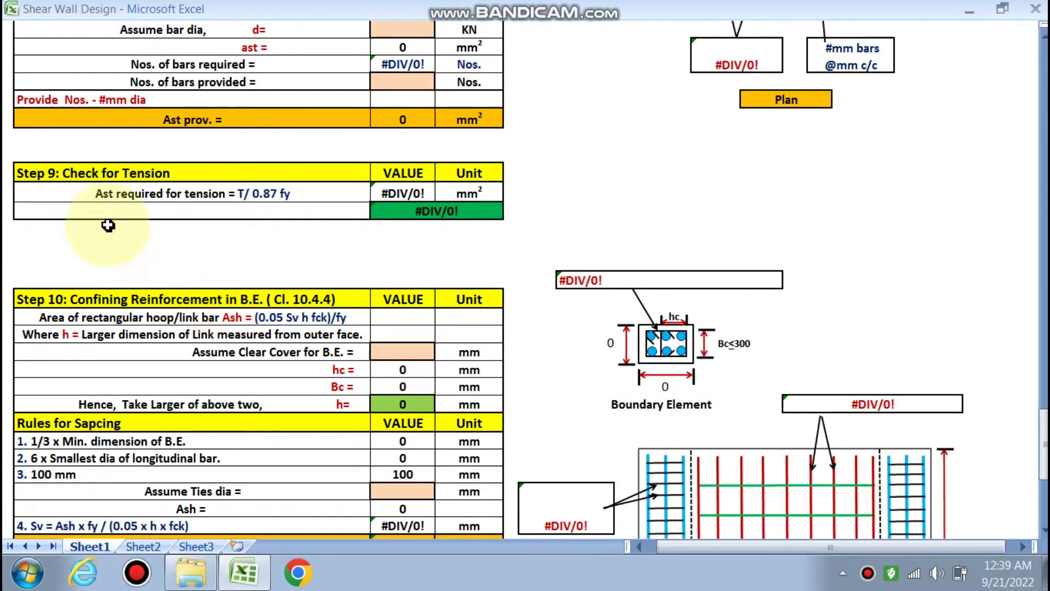
pyautogui.scroll(-1, 448, 257)
pyautogui.scroll(-2, 447, 257)
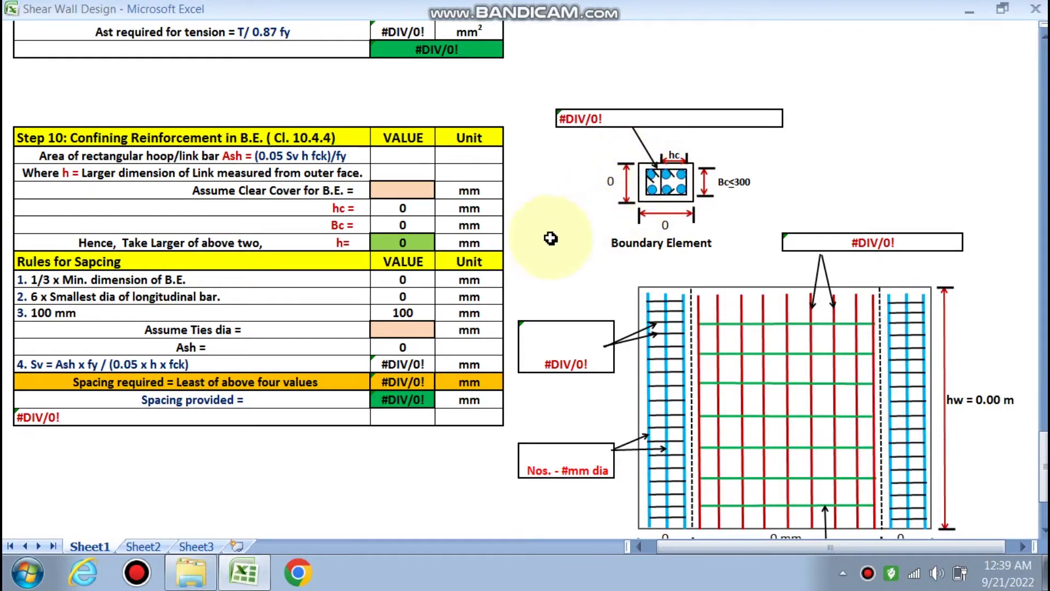
pyautogui.scroll(1, 536, 234)
pyautogui.moveTo(1043, 437); pyautogui.dragTo(1044, 63)
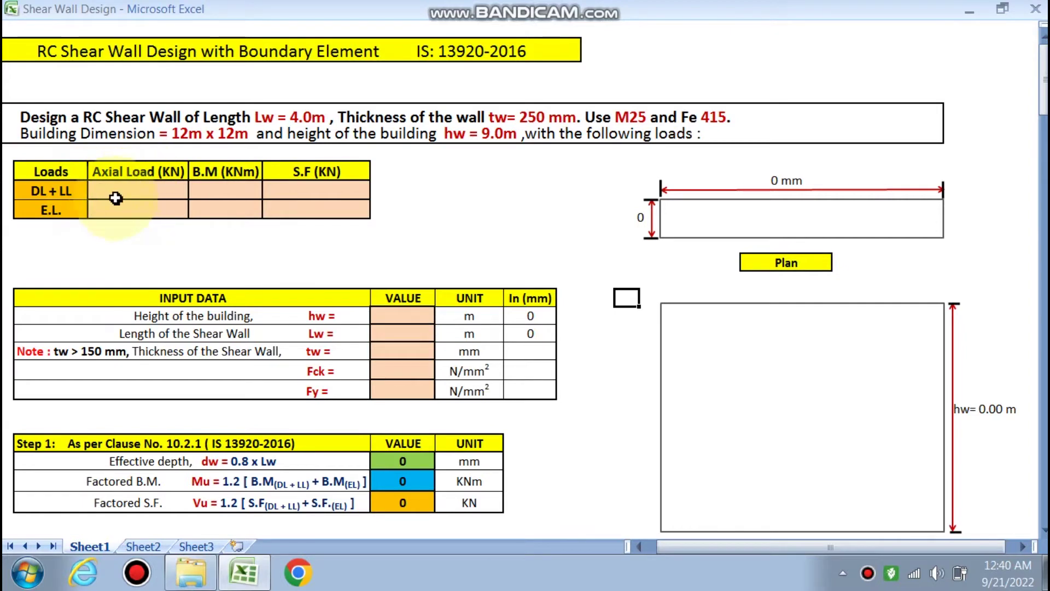
# - Enter DL+LL and E.L. loads: axial 2400 and 460, B.M 610 and 5120, S.F 25 and 750
pyautogui.click(132, 192)
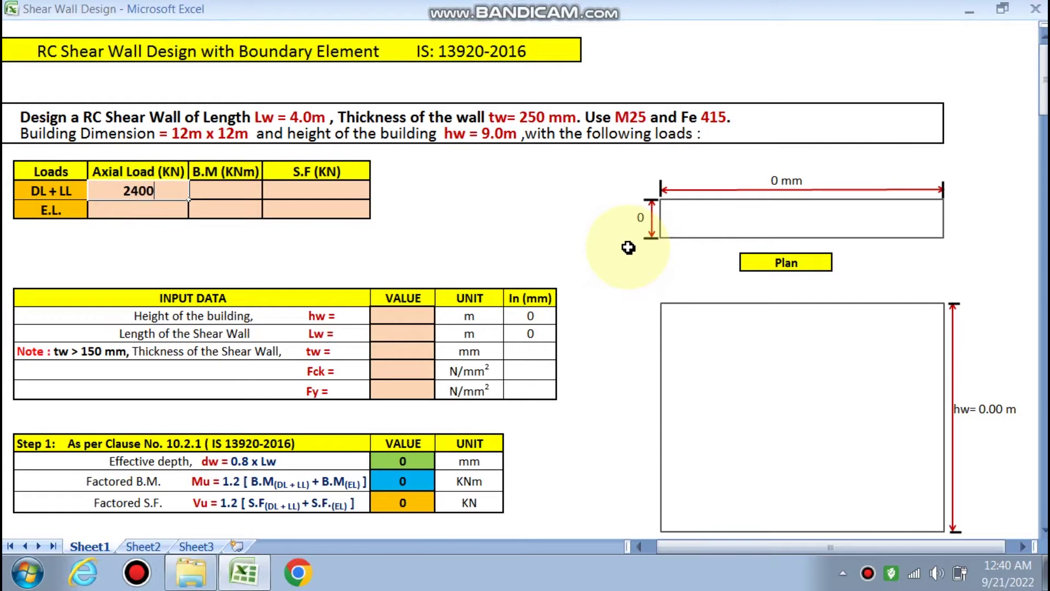
pyautogui.click(146, 208)
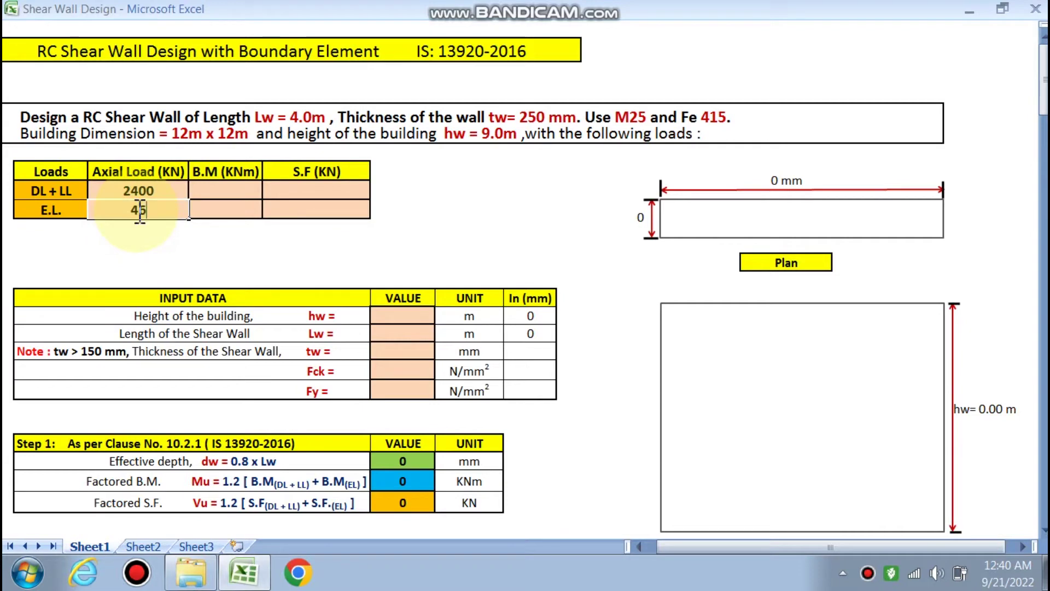
pyautogui.click(223, 188)
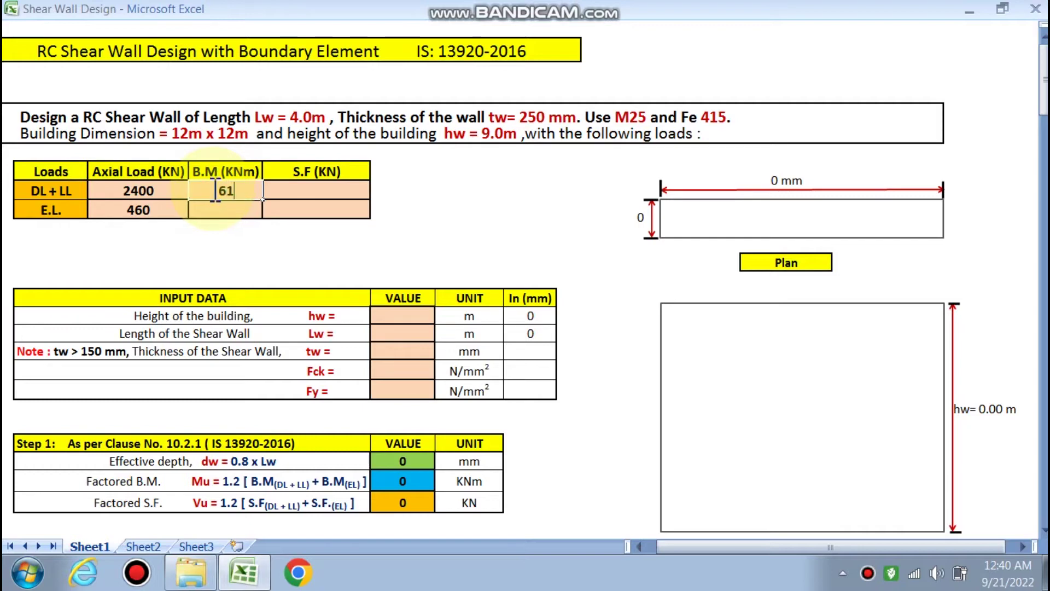
pyautogui.press('Return')
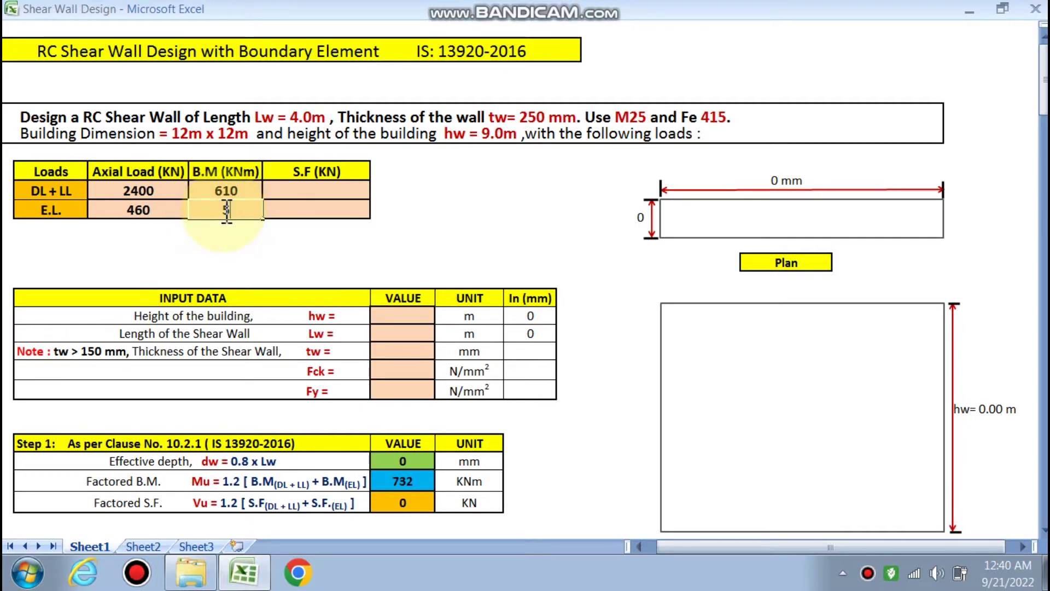
pyautogui.write('5120')
pyautogui.click(303, 192)
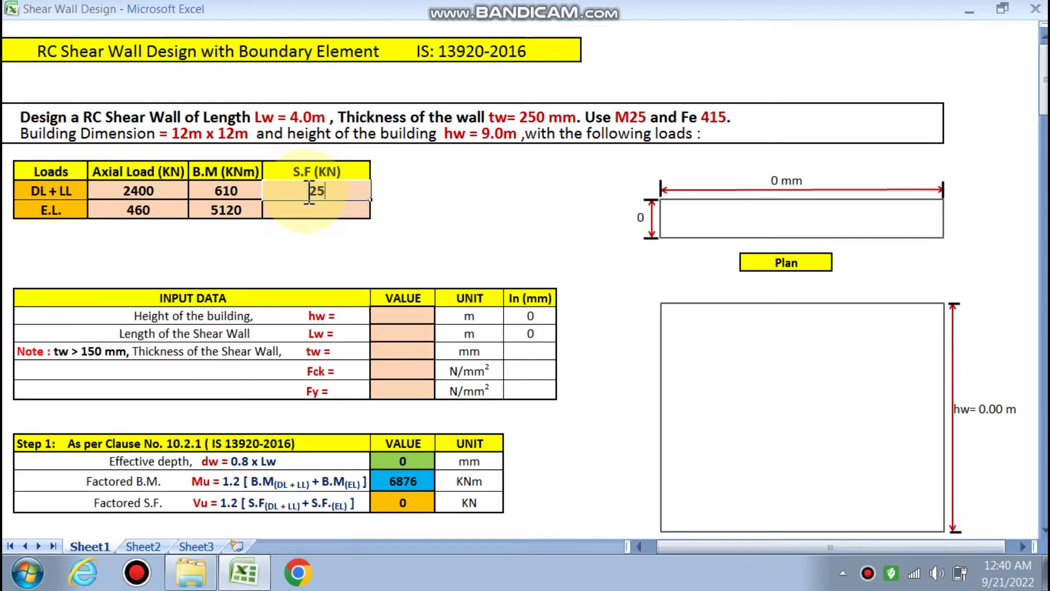
pyautogui.click(326, 212)
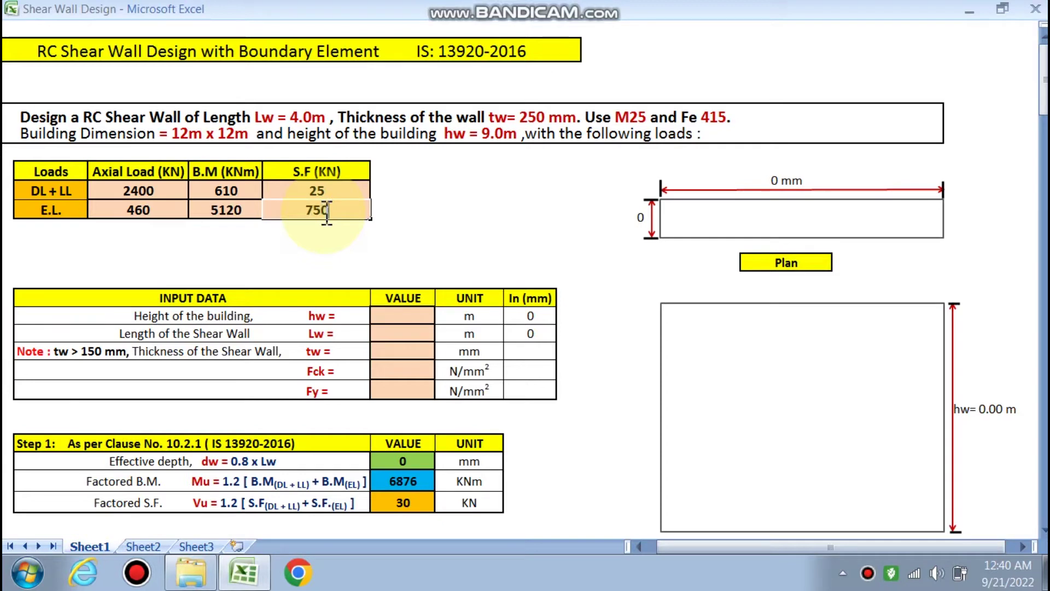
pyautogui.click(446, 189)
pyautogui.scroll(-1, 383, 186)
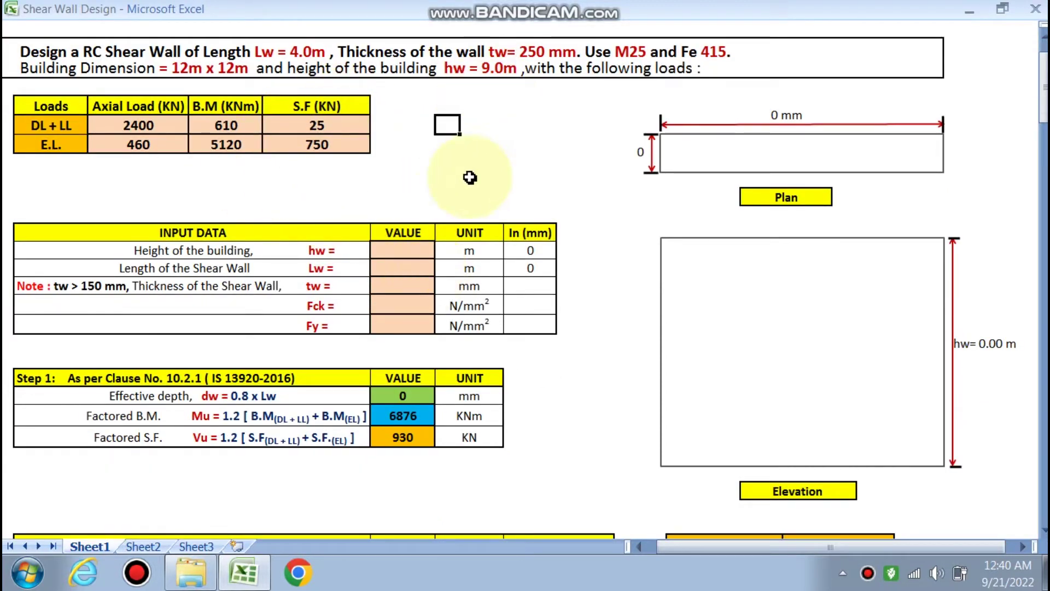
# - Enter wall height hw 9, length Lw 4 and thickness tw 250 in the VALUE column
pyautogui.click(406, 250)
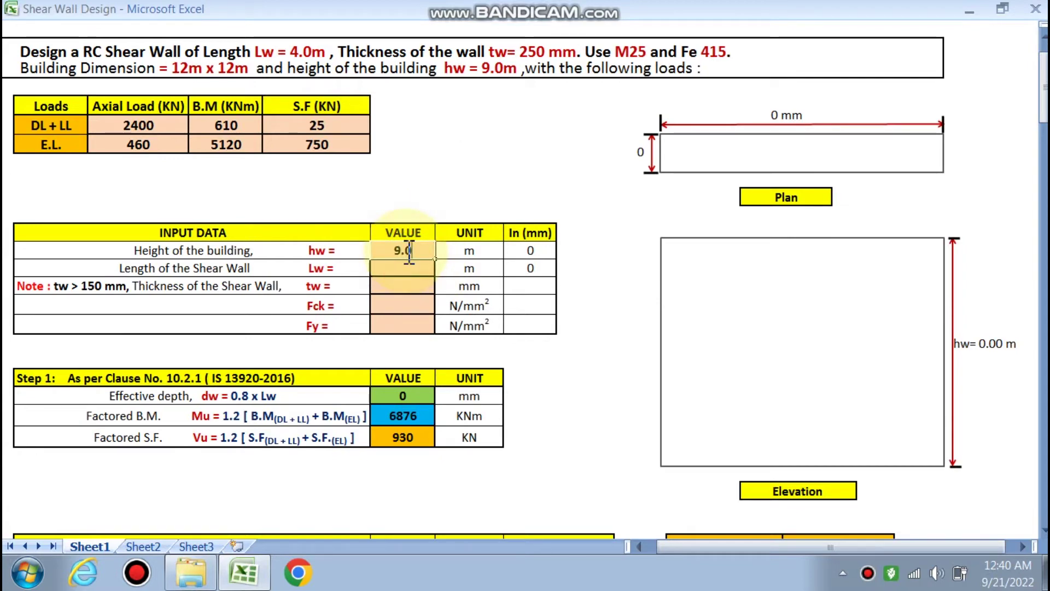
pyautogui.press('Return')
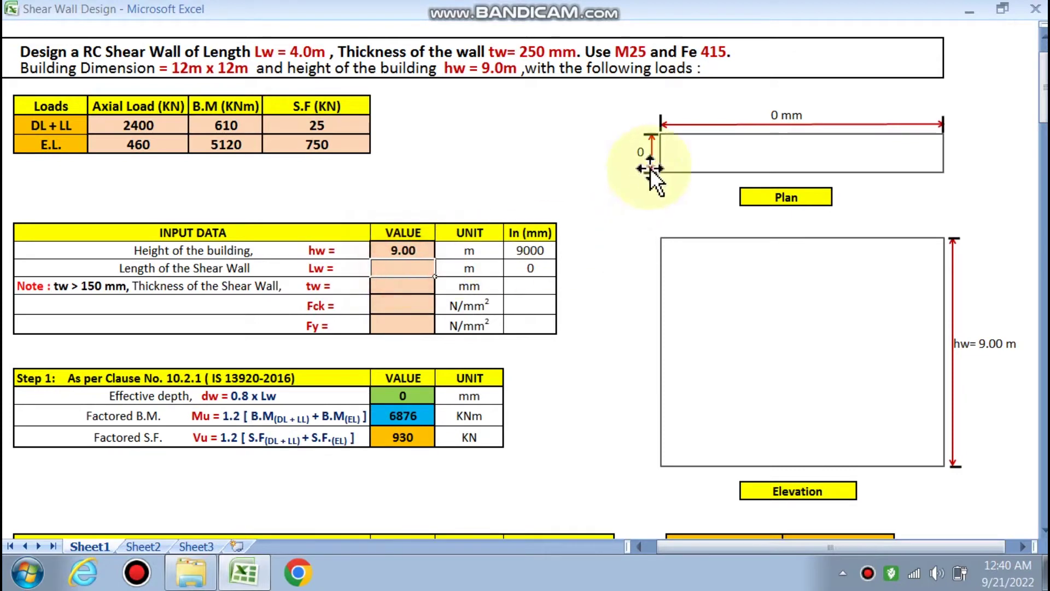
pyautogui.click(409, 269)
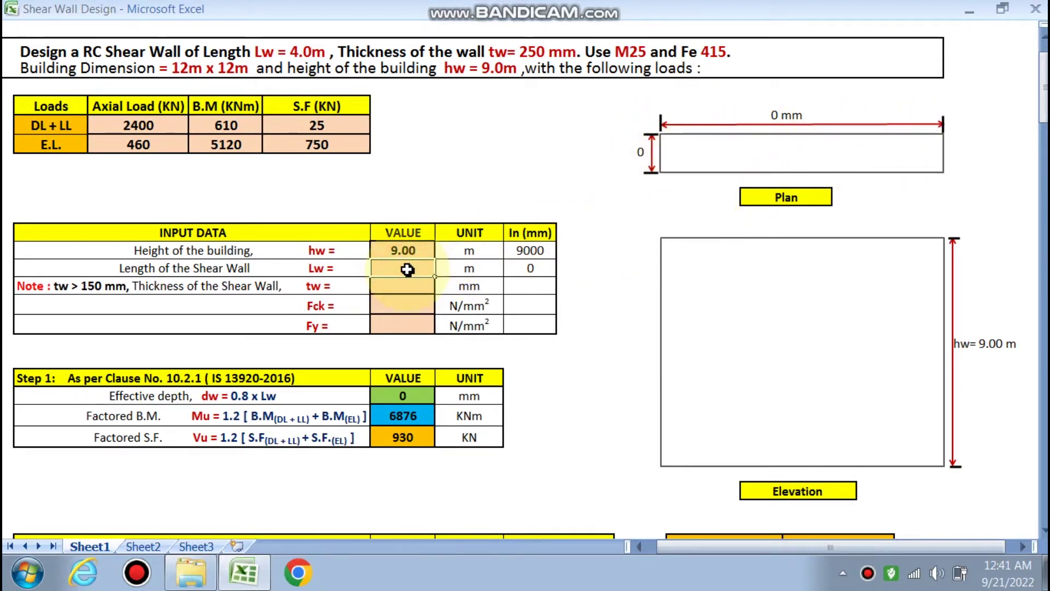
pyautogui.click(418, 286)
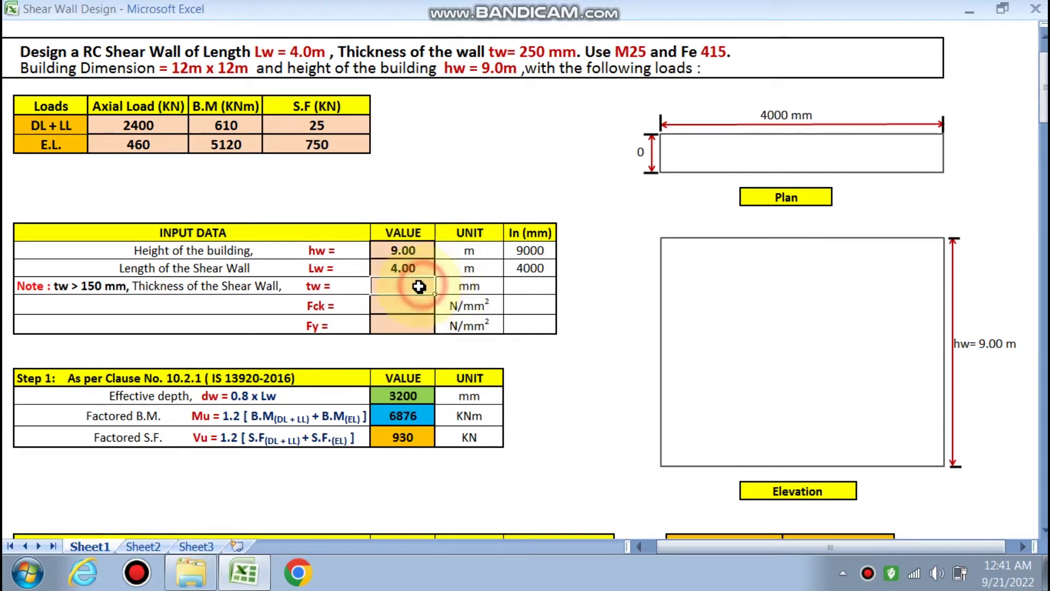
pyautogui.click(415, 286)
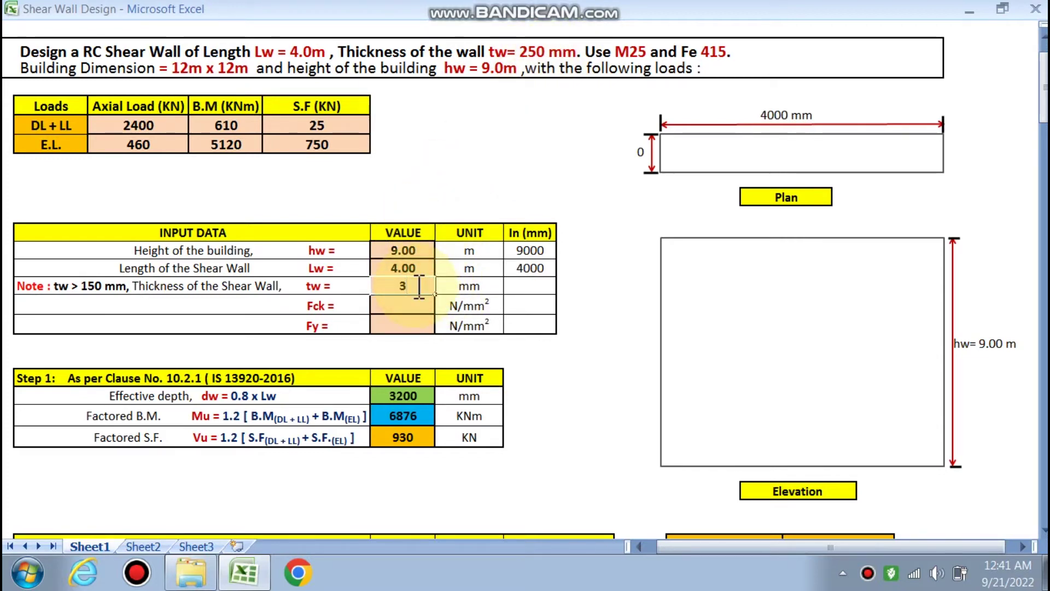
pyautogui.click(421, 298)
# - Choose concrete grade Fck 25 and steel grade Fy 415 from their dropdowns
pyautogui.click(429, 310)
pyautogui.click(402, 326)
pyautogui.click(422, 324)
pyautogui.click(440, 325)
pyautogui.click(378, 341)
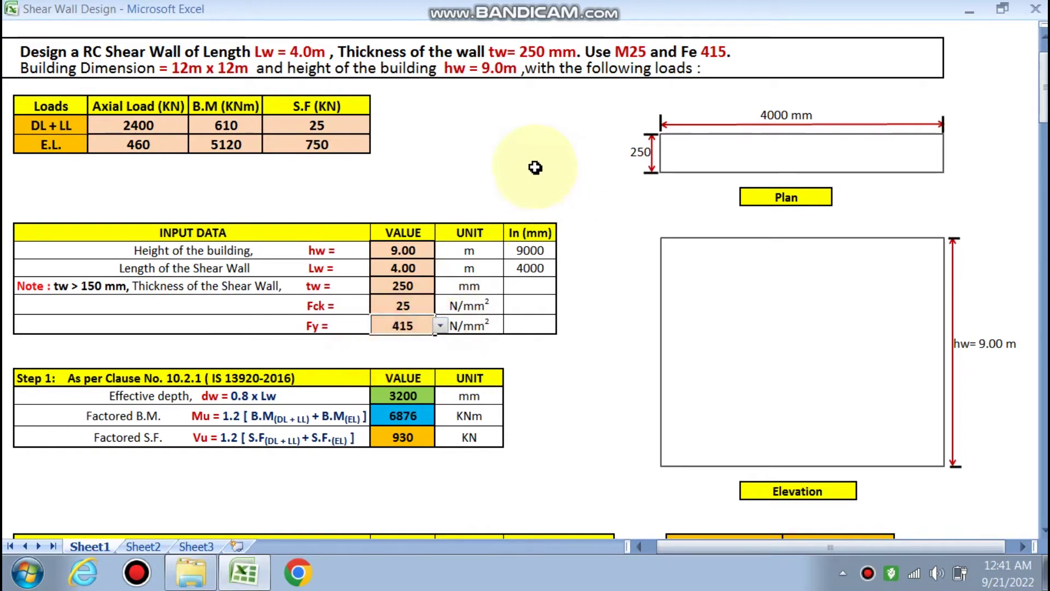
pyautogui.scroll(-4, 473, 363)
pyautogui.scroll(2, 473, 363)
pyautogui.scroll(1, 473, 362)
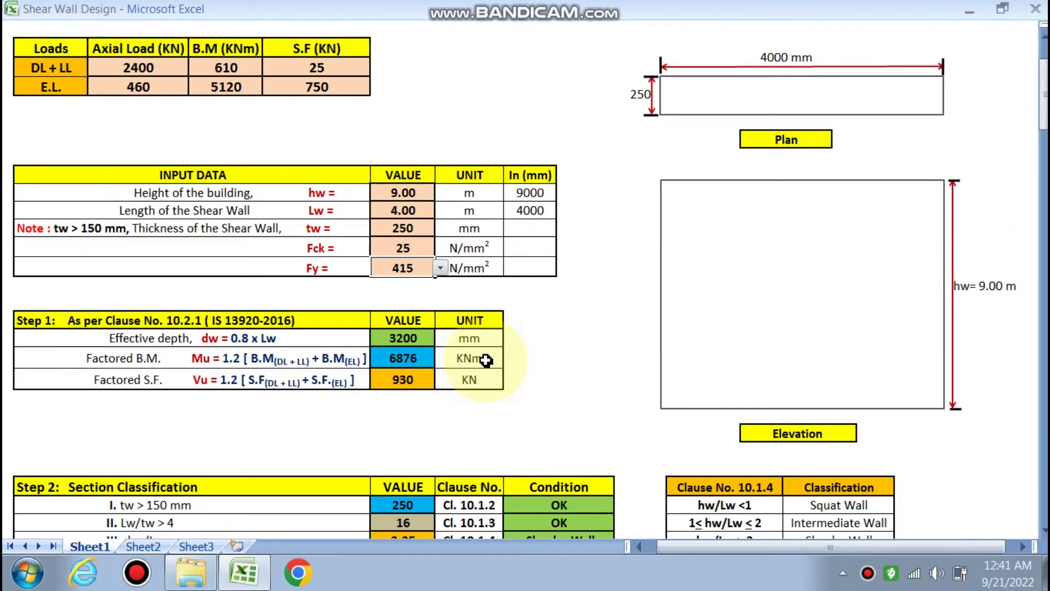
pyautogui.scroll(-1, 276, 317)
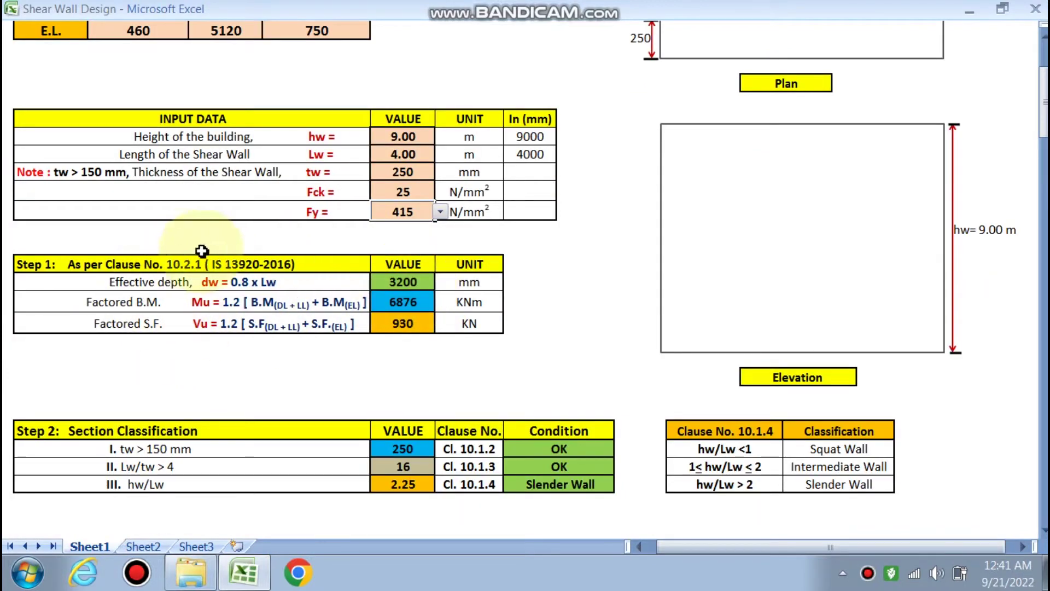
pyautogui.scroll(-1, 188, 251)
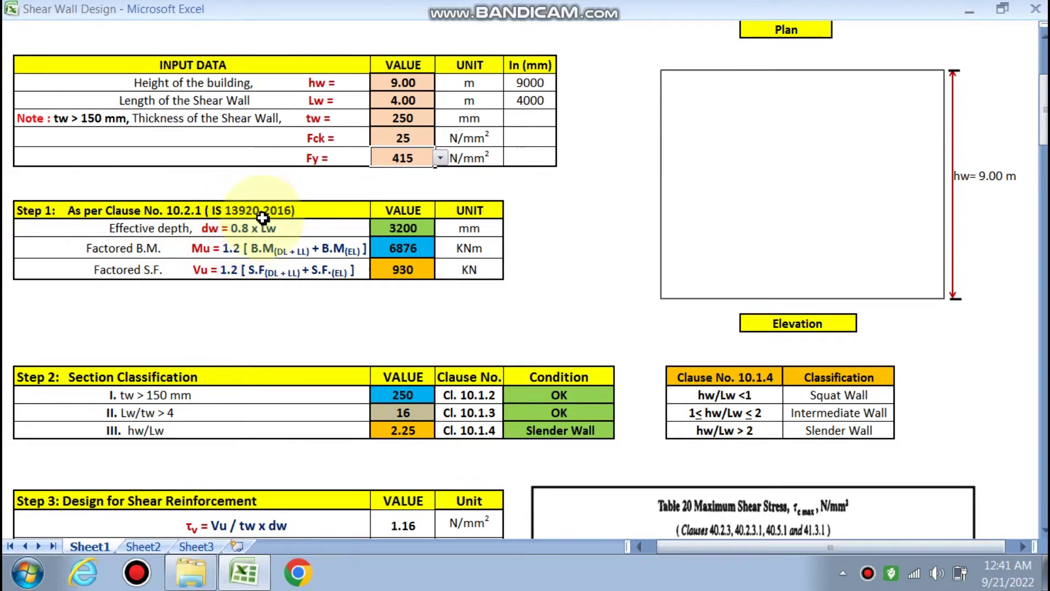
pyautogui.scroll(3, 277, 232)
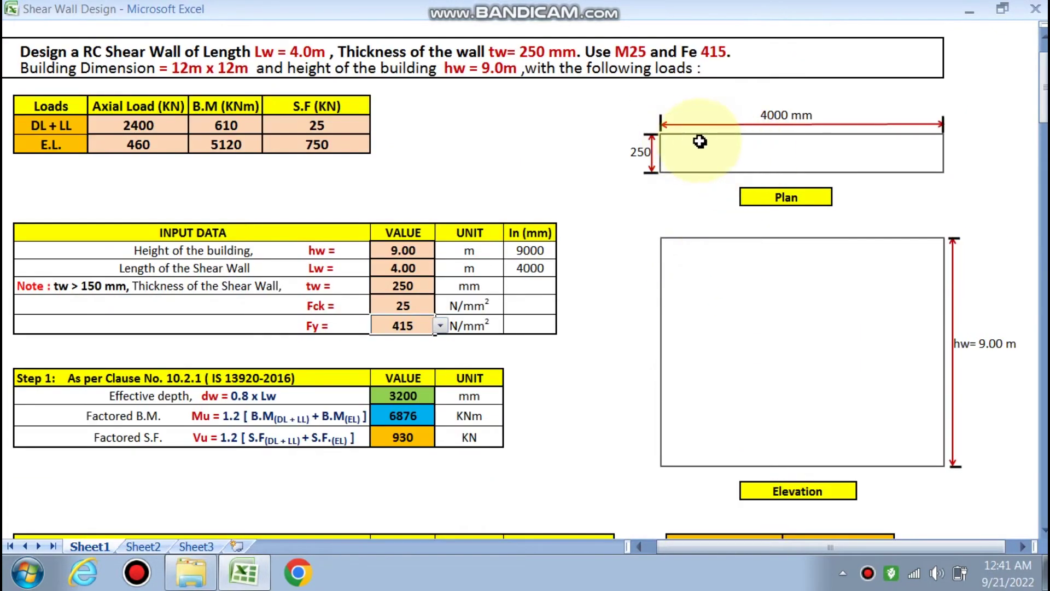
pyautogui.scroll(-2, 399, 328)
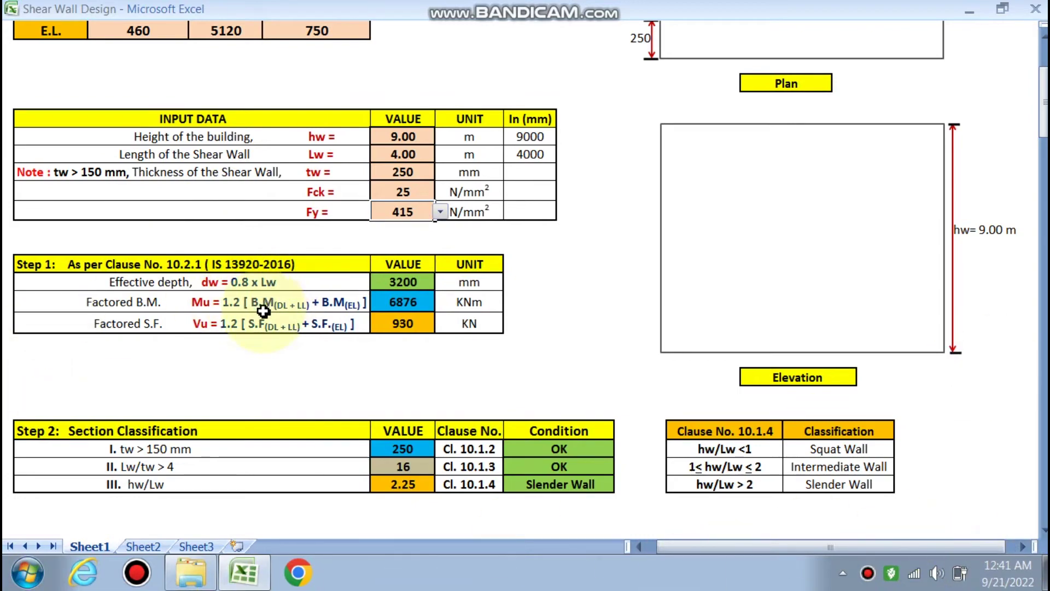
pyautogui.scroll(3, 285, 306)
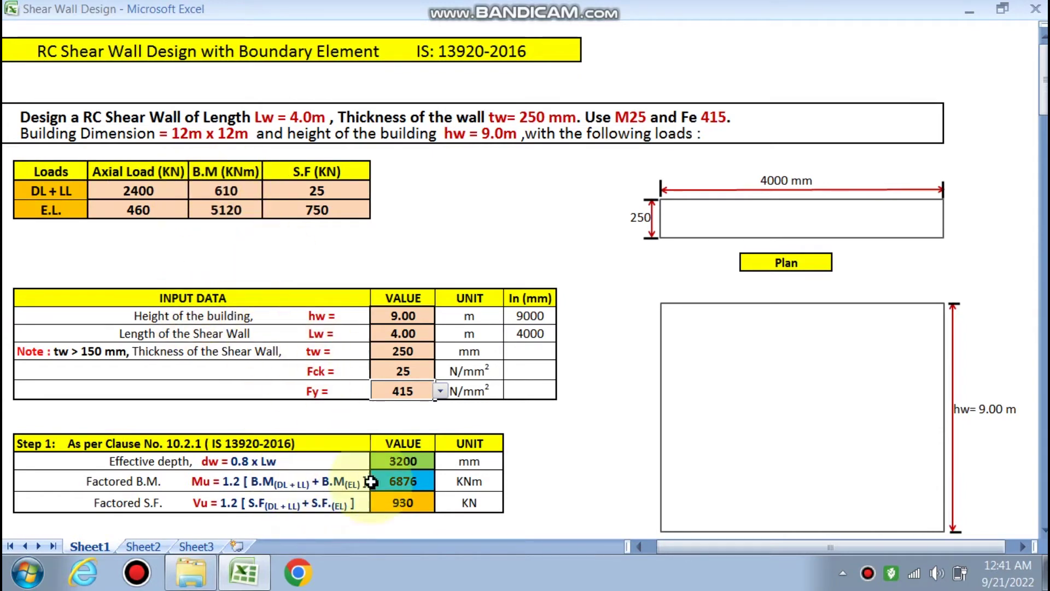
pyautogui.scroll(-4, 404, 471)
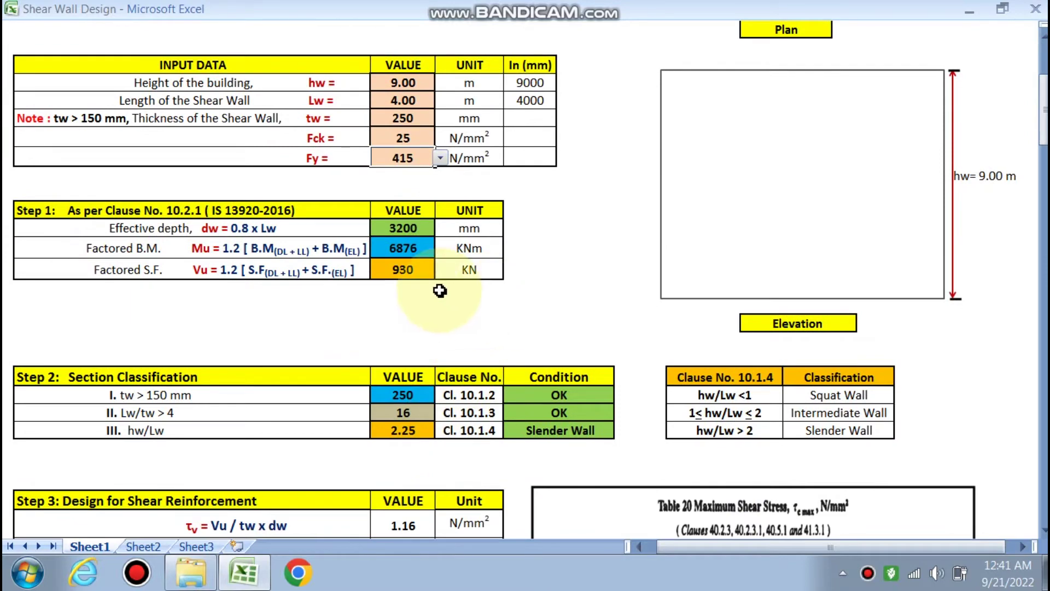
pyautogui.scroll(3, 210, 292)
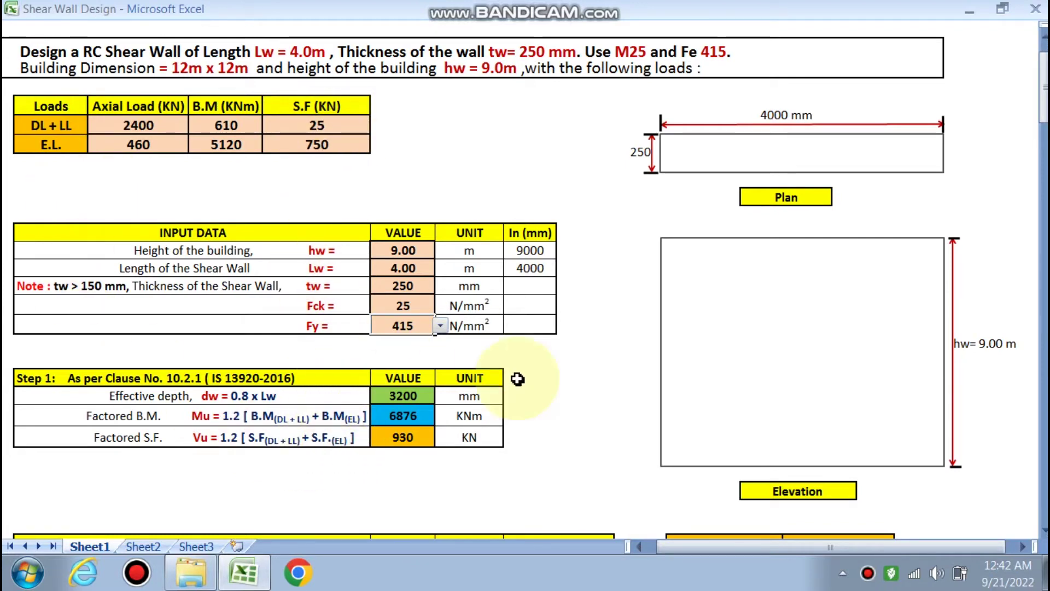
pyautogui.scroll(-3, 552, 380)
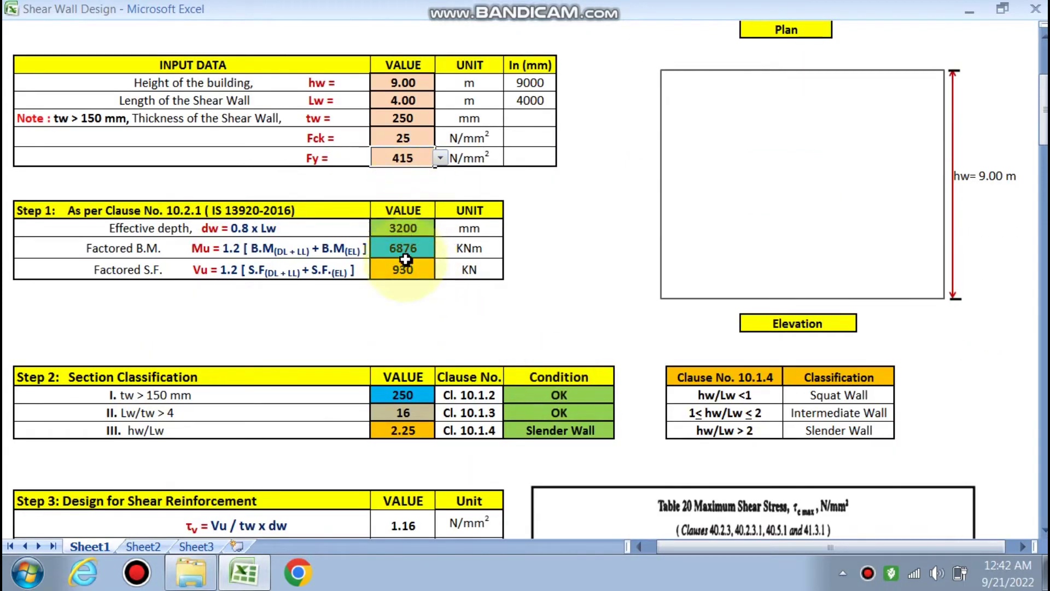
pyautogui.scroll(-2, 403, 270)
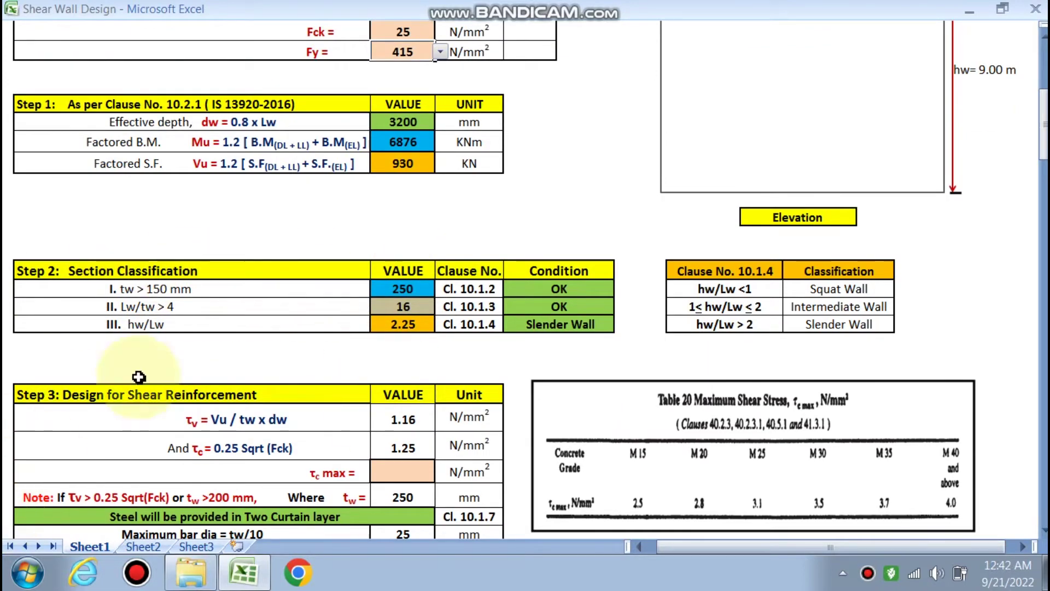
pyautogui.scroll(5, 853, 206)
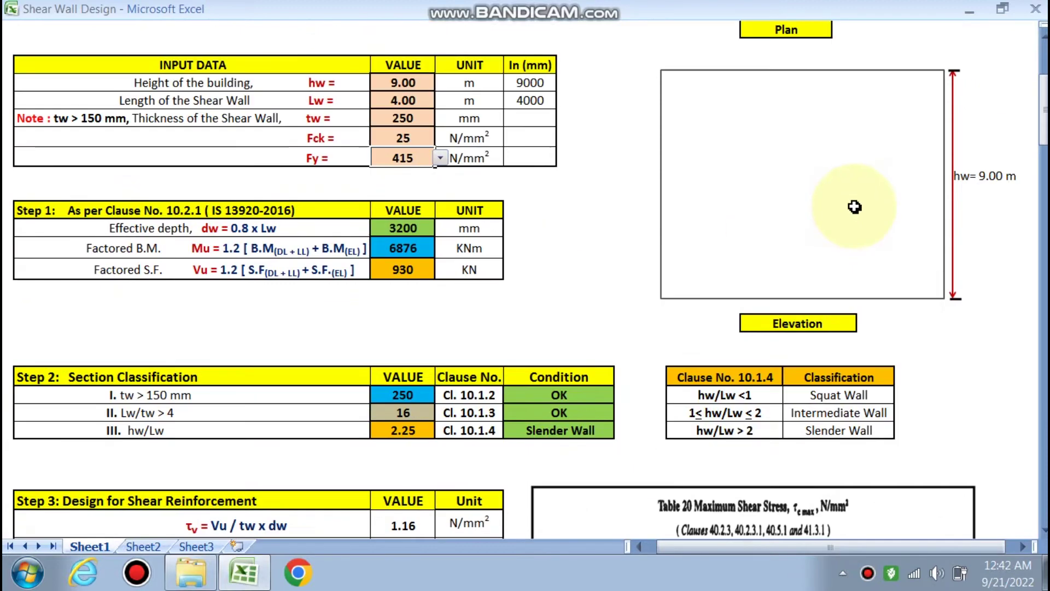
pyautogui.scroll(-5, 626, 160)
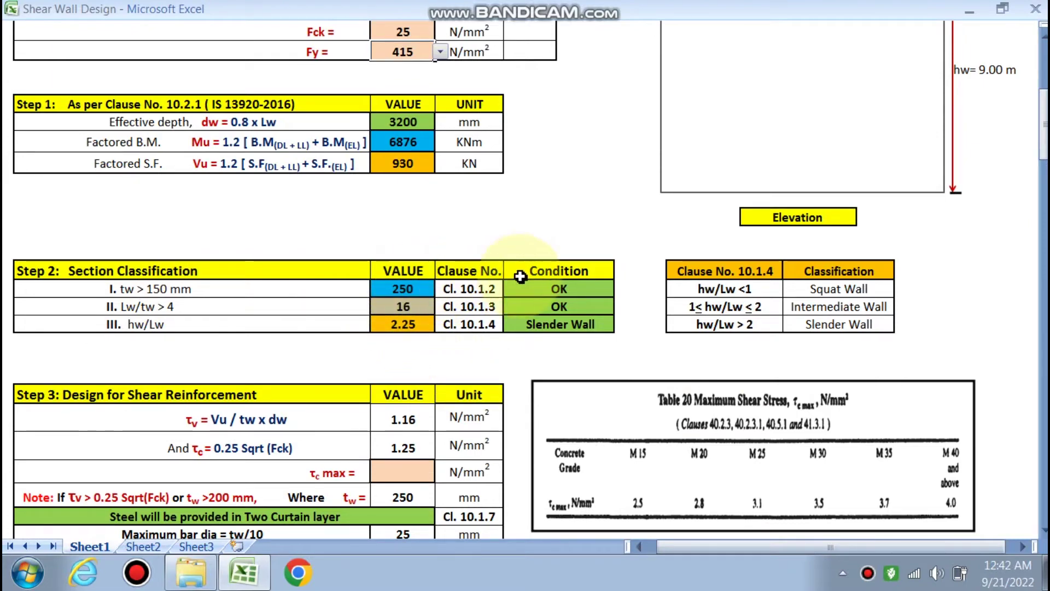
pyautogui.scroll(3, 399, 290)
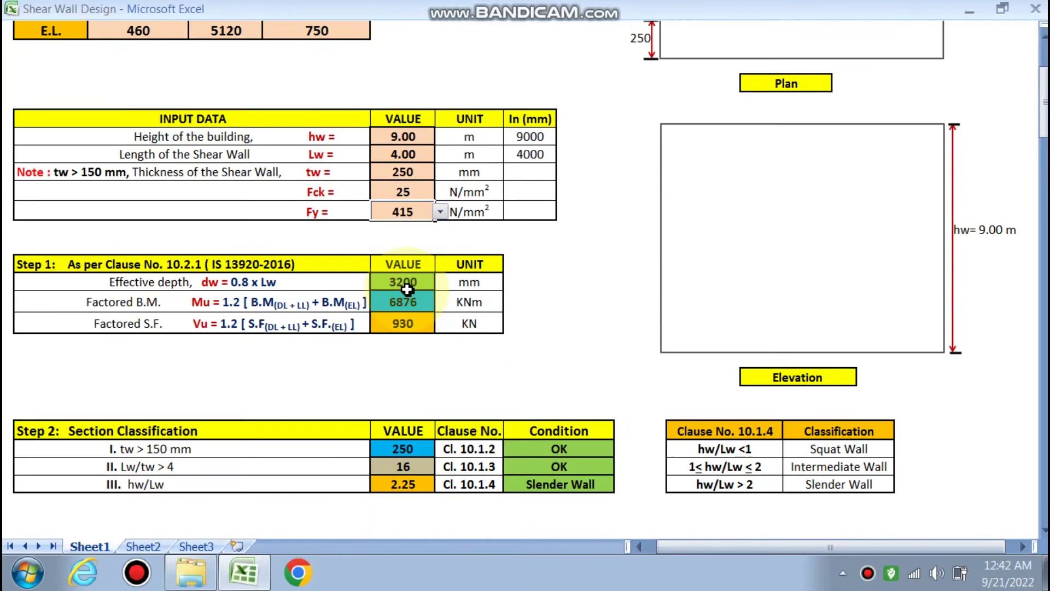
pyautogui.scroll(-3, 407, 199)
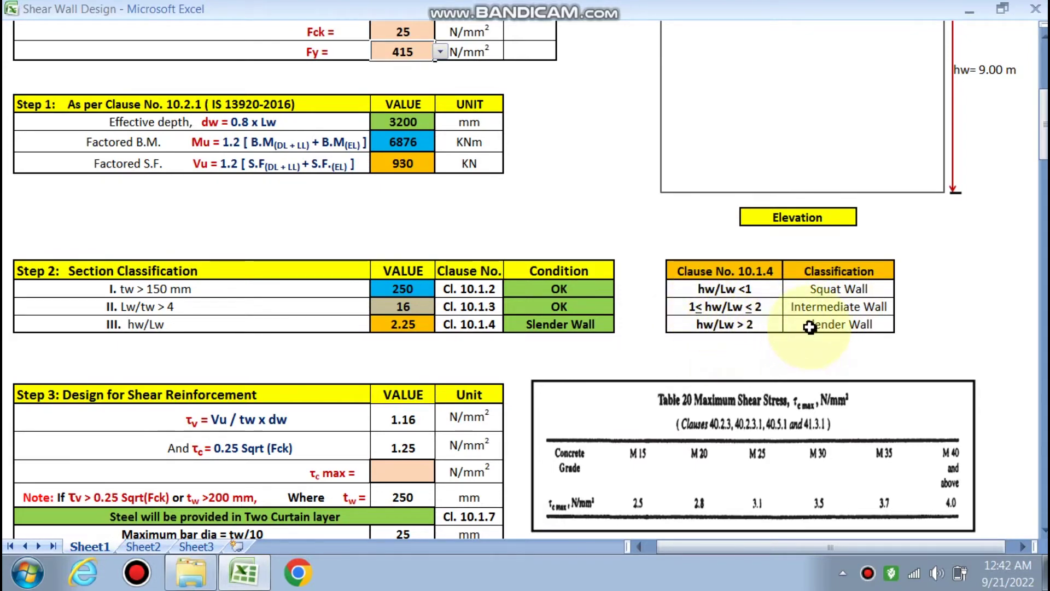
pyautogui.scroll(-2, 597, 282)
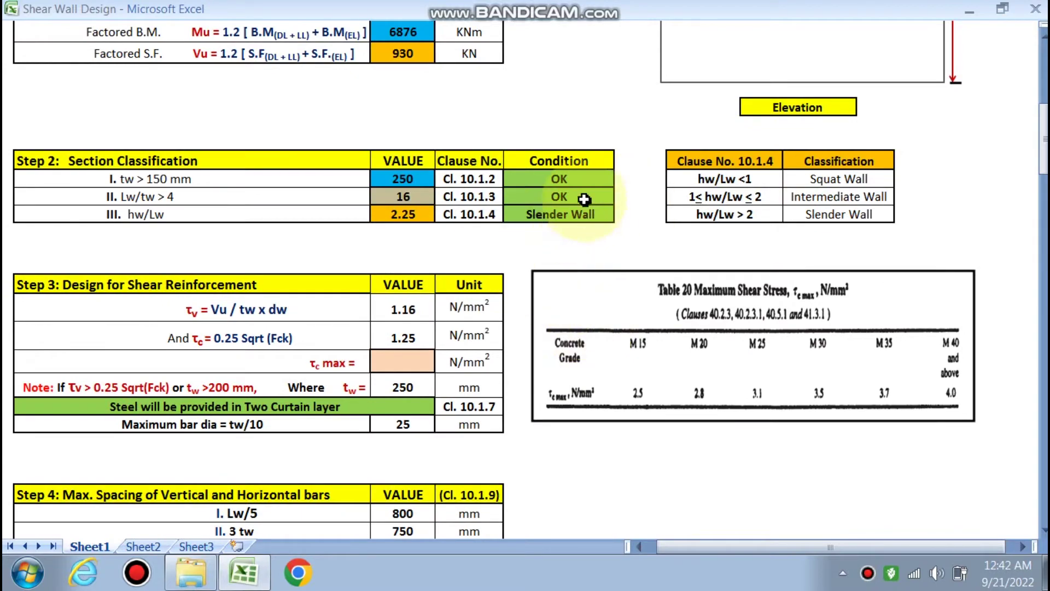
pyautogui.scroll(4, 547, 230)
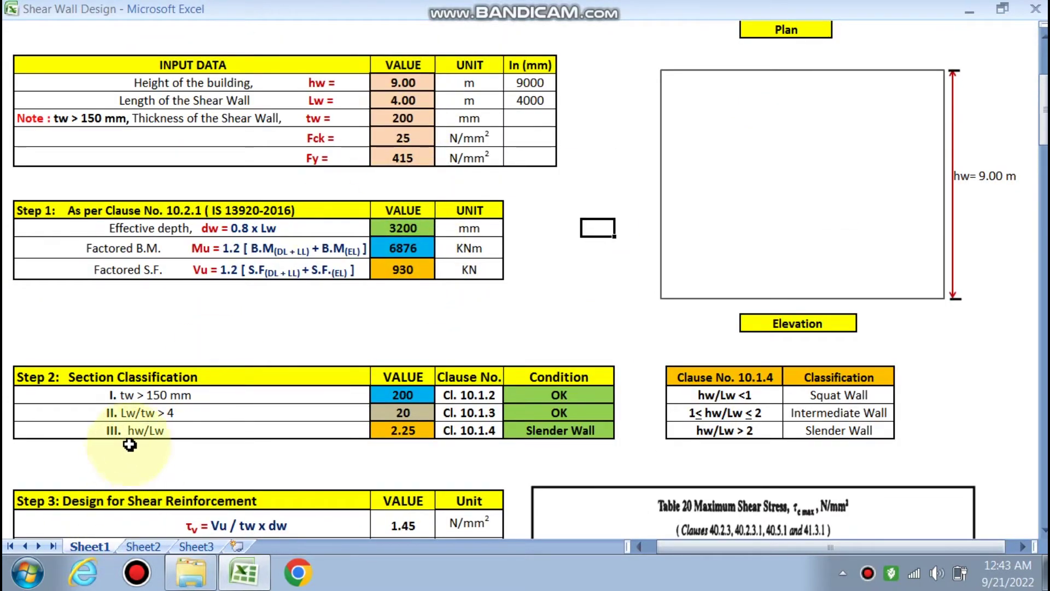
pyautogui.click(419, 99)
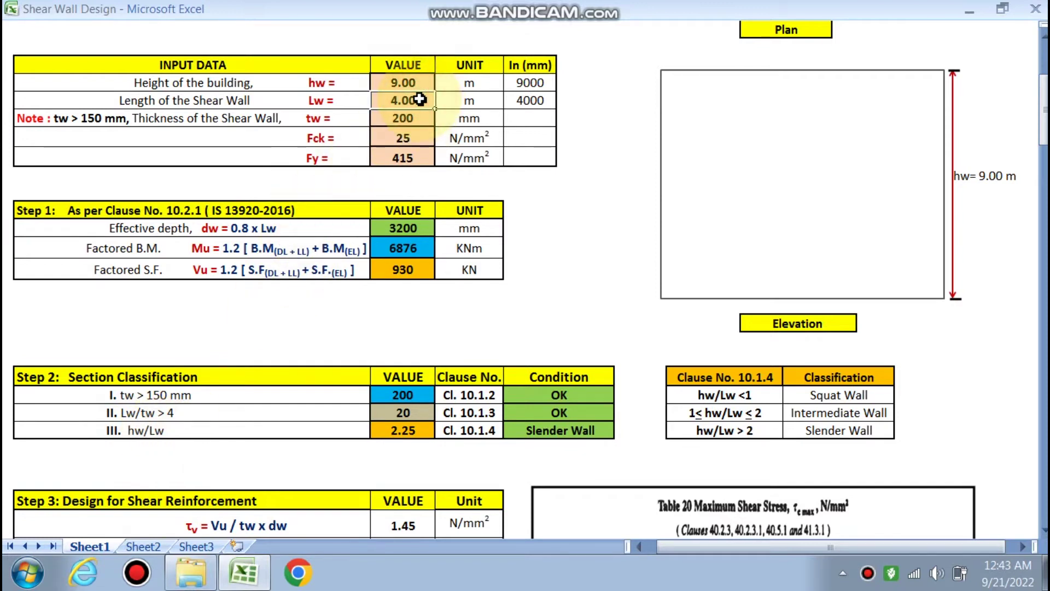
pyautogui.click(597, 268)
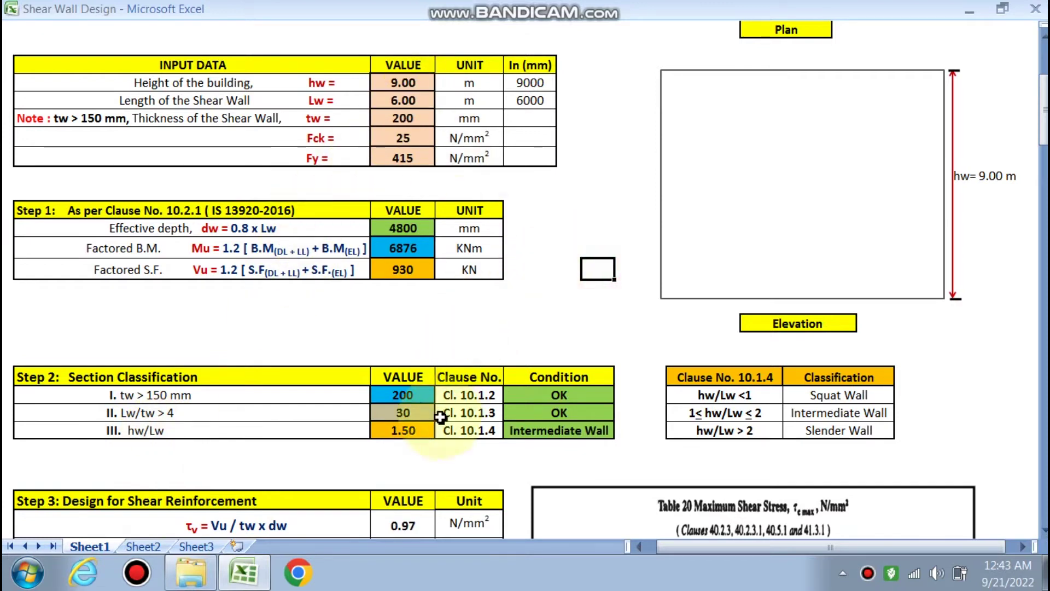
pyautogui.click(409, 102)
pyautogui.click(543, 228)
pyautogui.scroll(-3, 543, 227)
pyautogui.scroll(-2, 527, 215)
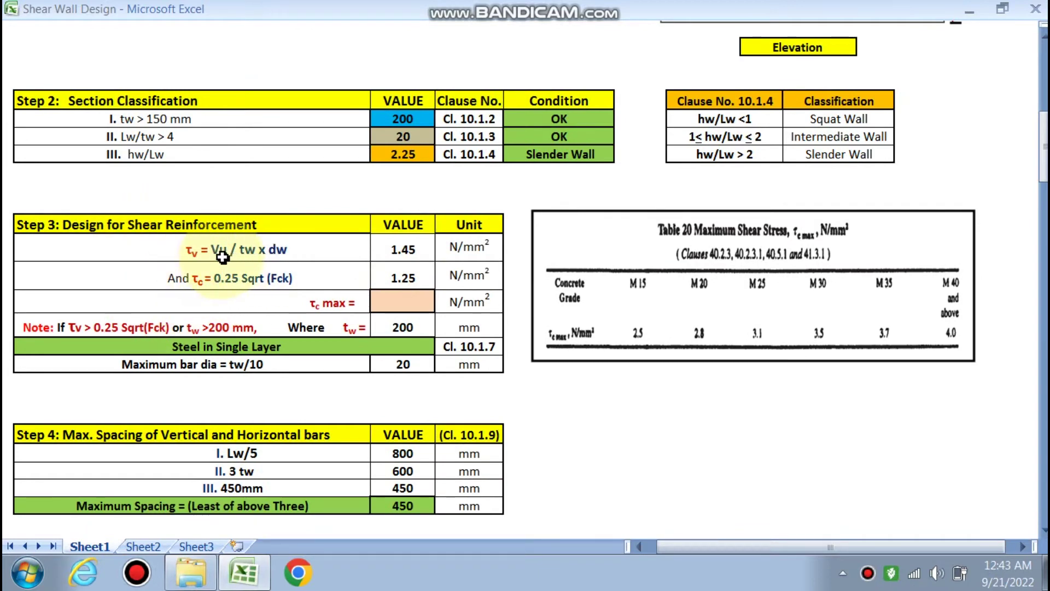
pyautogui.scroll(2, 287, 258)
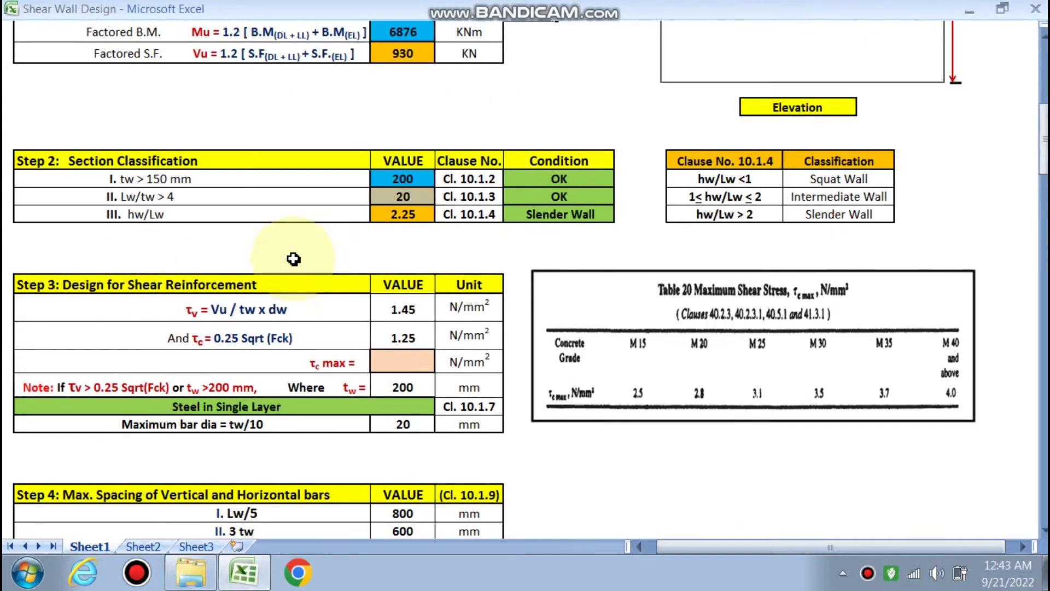
pyautogui.scroll(1, 378, 238)
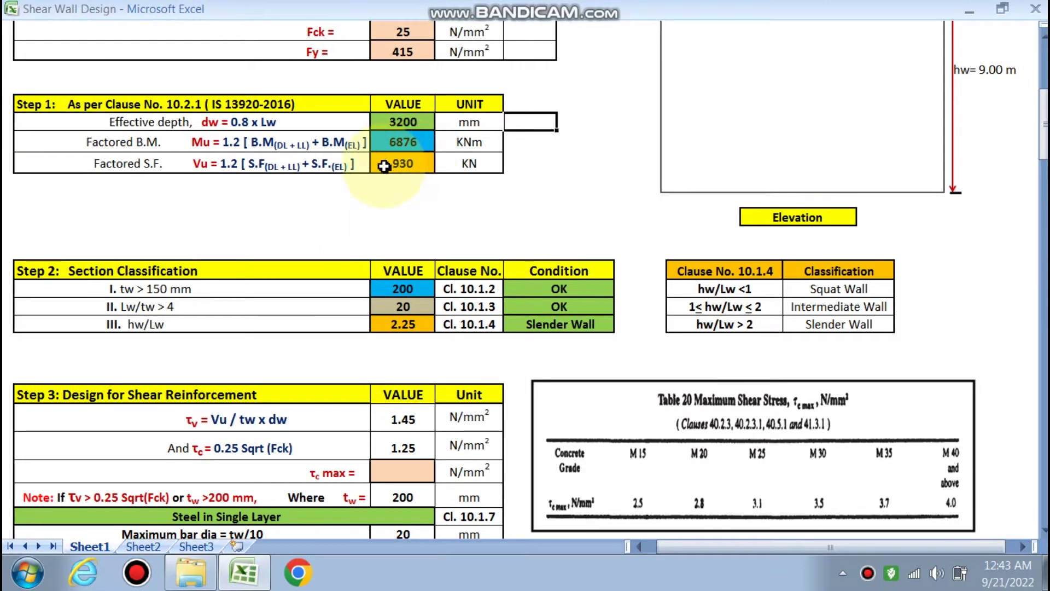
pyautogui.scroll(2, 376, 167)
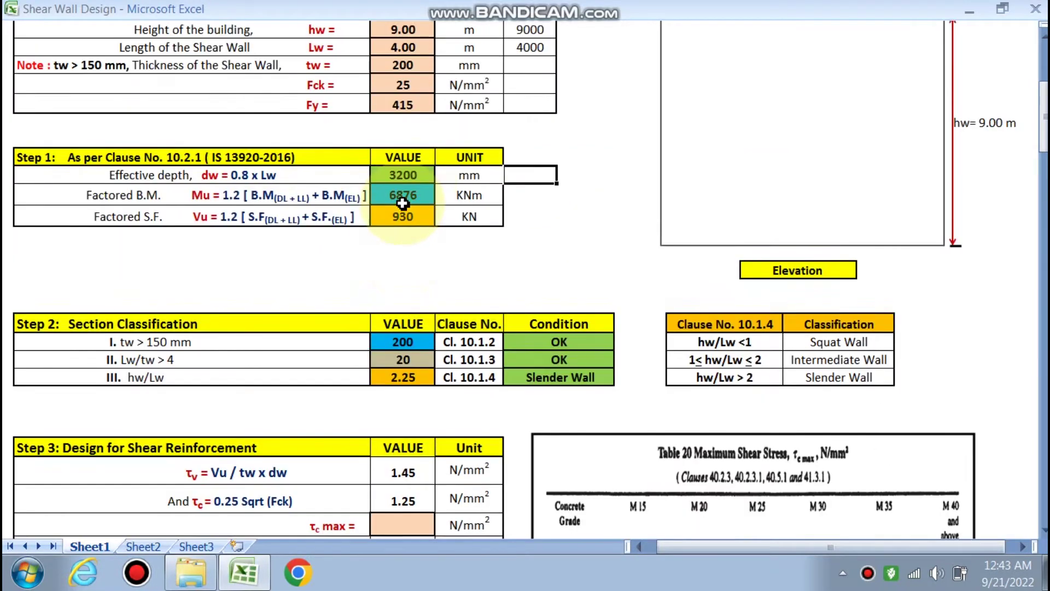
pyautogui.scroll(-3, 379, 269)
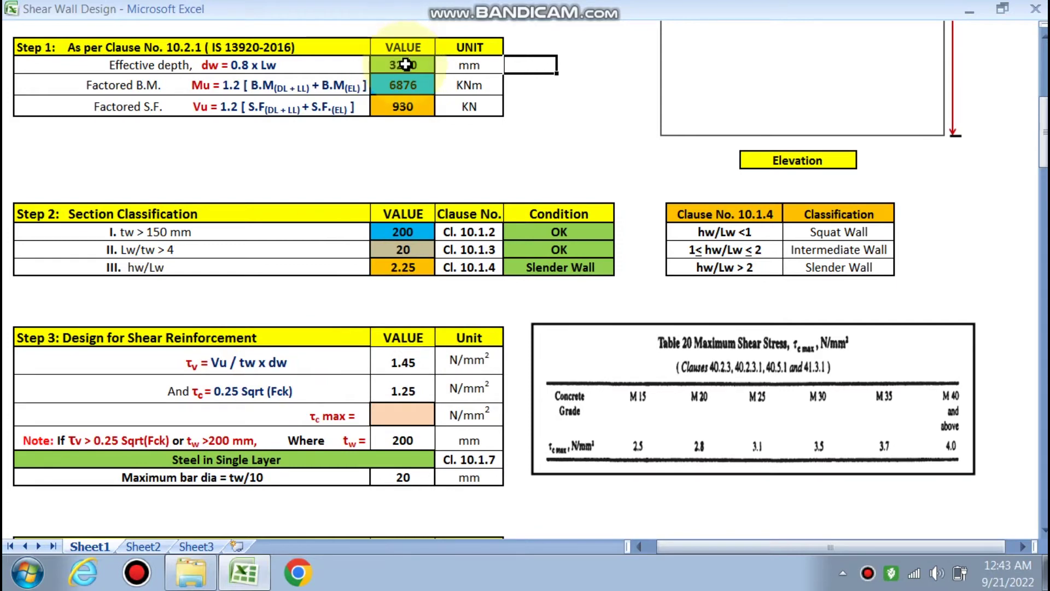
pyautogui.scroll(-1, 397, 366)
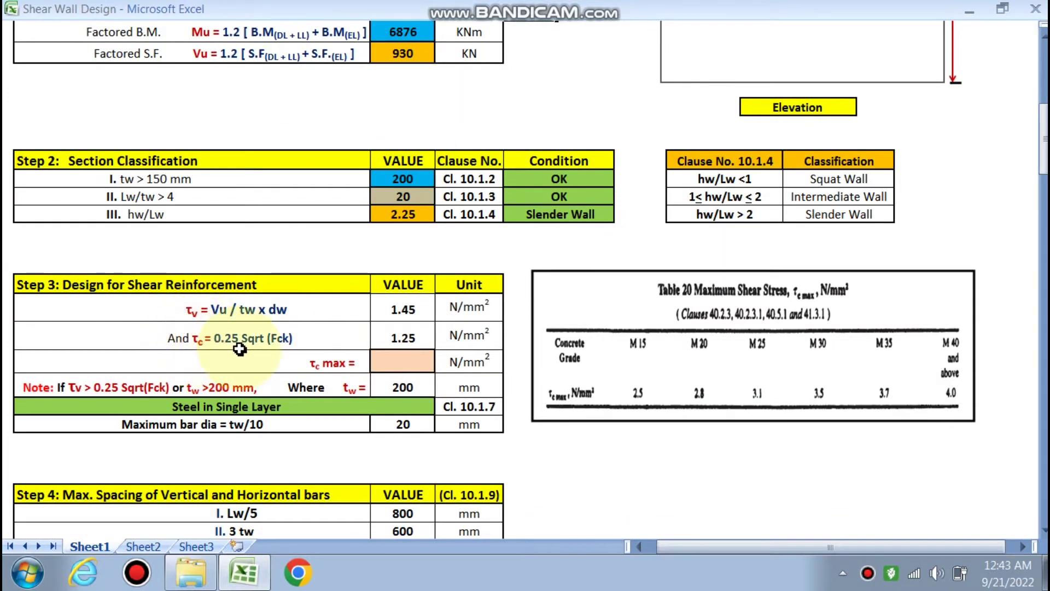
pyautogui.scroll(-1, 421, 349)
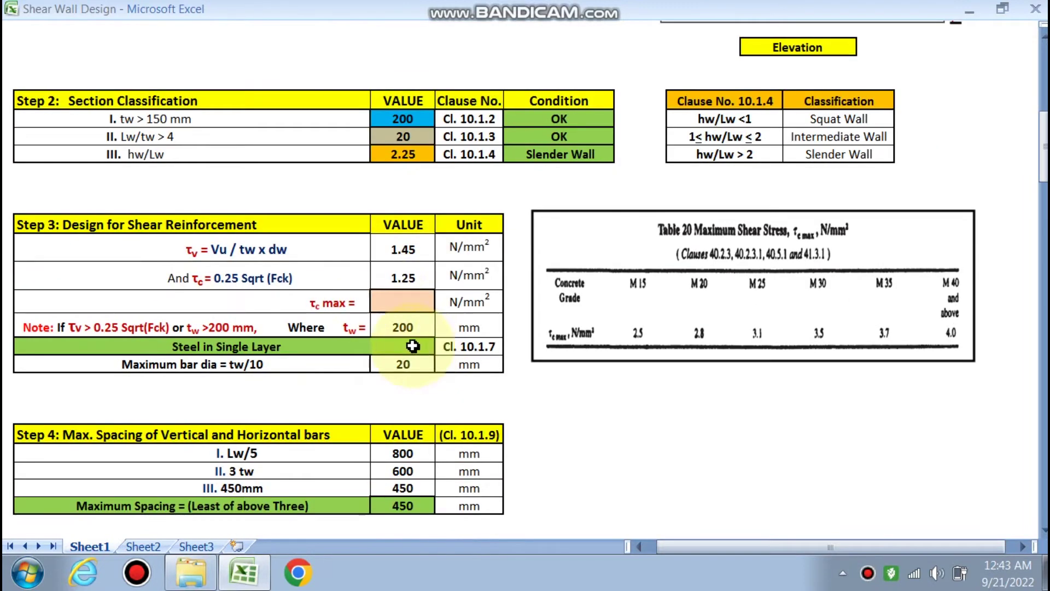
pyautogui.click(399, 300)
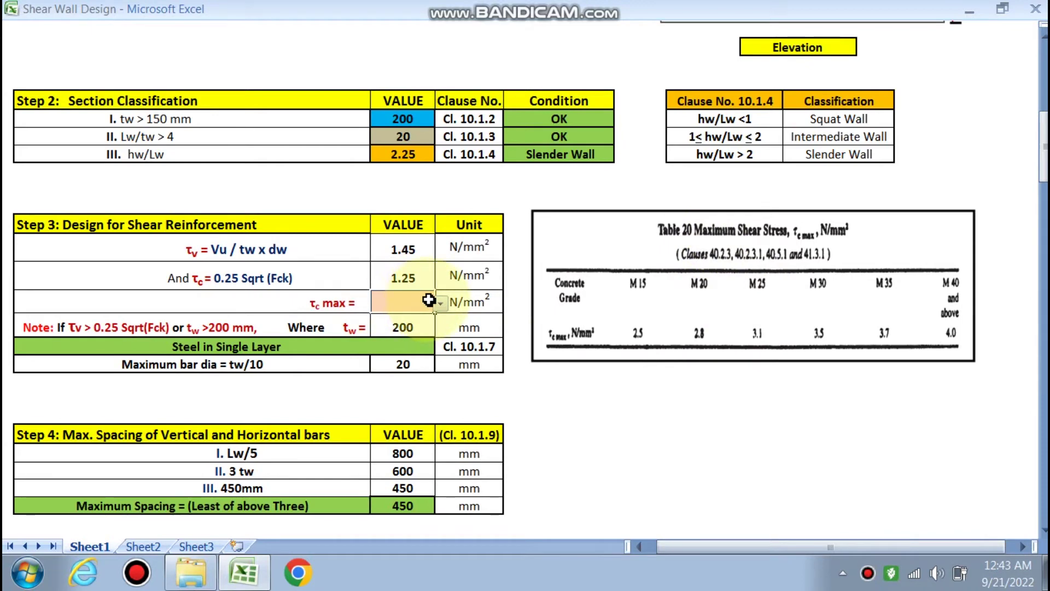
# - Choose 3.1 N/mm² for τc max from its list, then return to the Input Data table
pyautogui.click(383, 323)
pyautogui.click(385, 328)
pyautogui.scroll(-1, 270, 350)
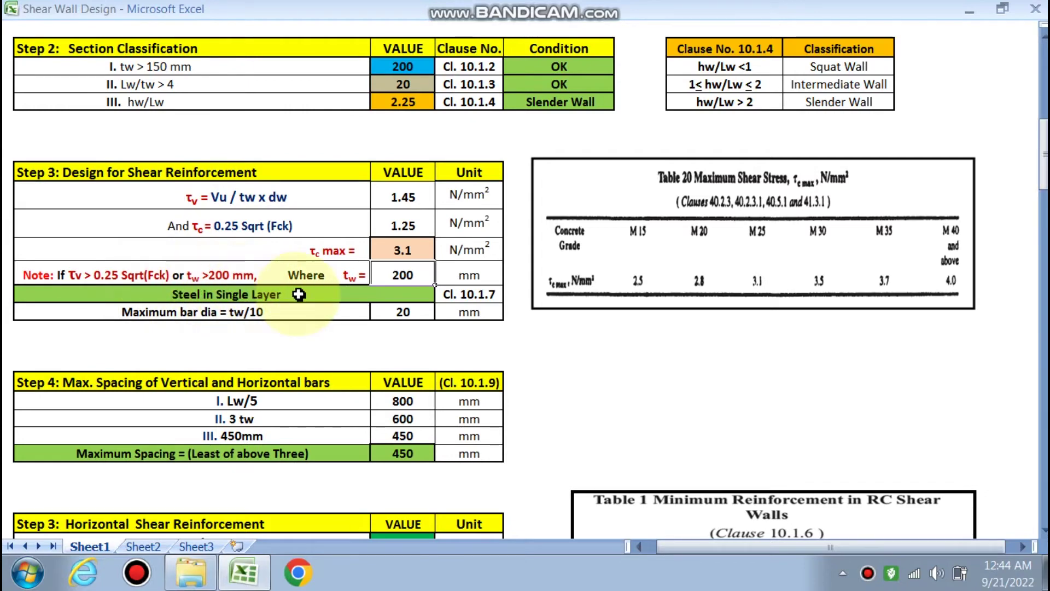
pyautogui.scroll(4, 298, 294)
pyautogui.scroll(2, 391, 289)
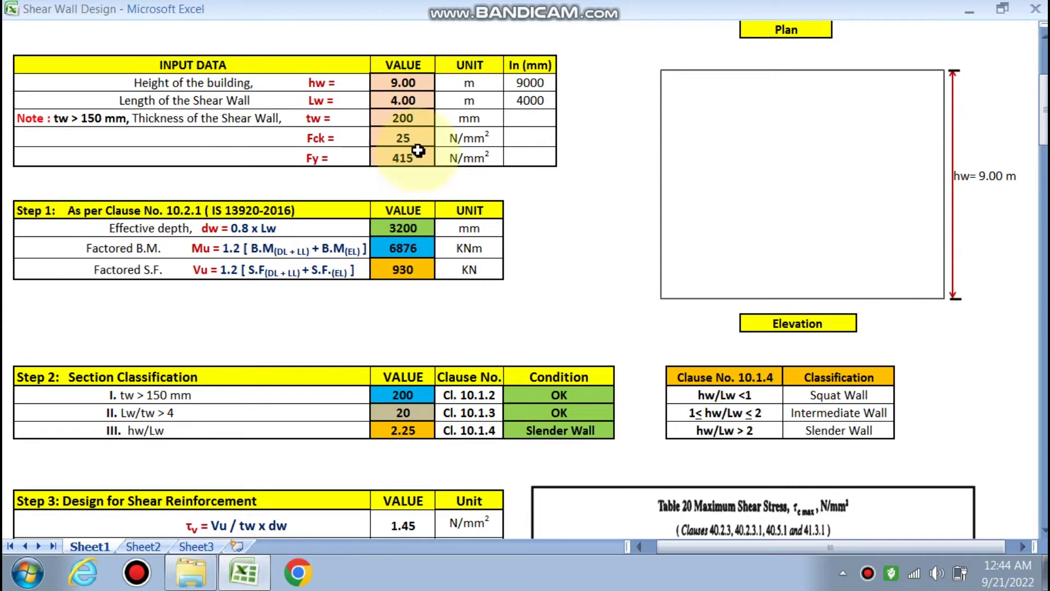
pyautogui.click(422, 119)
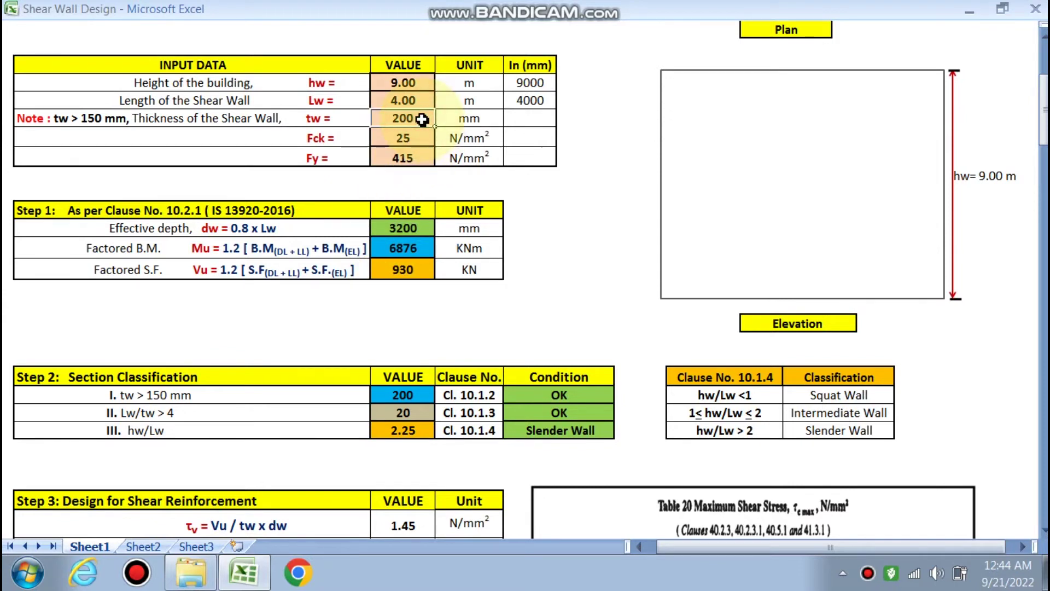
pyautogui.write('250')
pyautogui.click(539, 246)
pyautogui.scroll(-3, 534, 251)
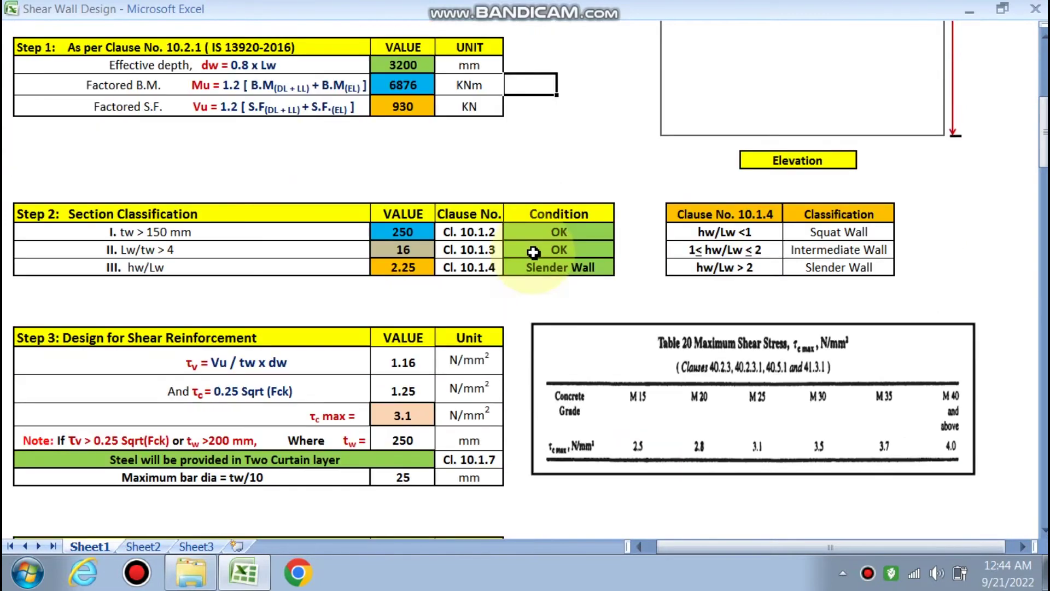
pyautogui.scroll(-1, 533, 252)
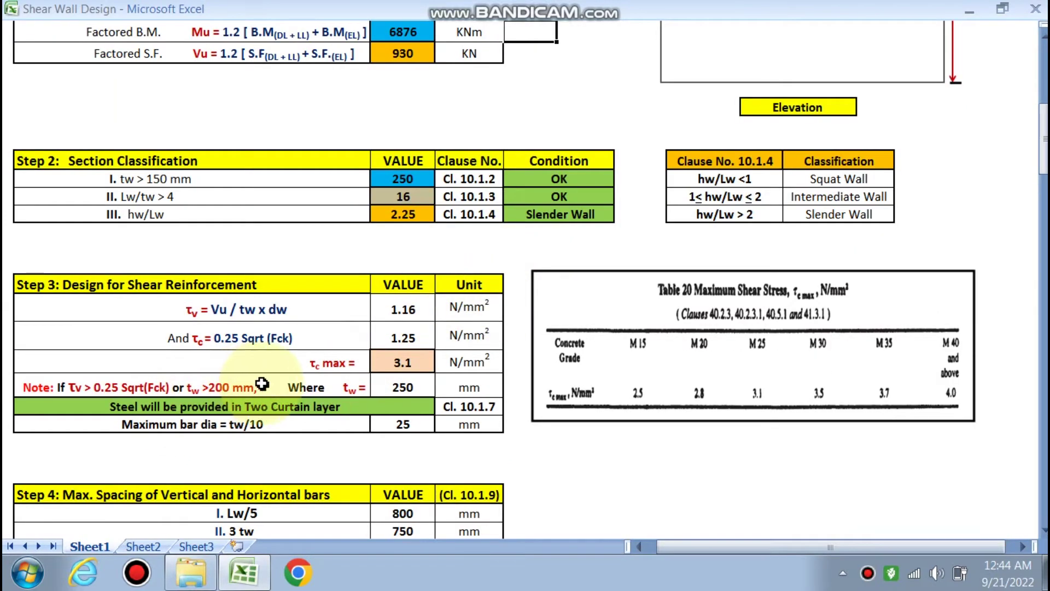
pyautogui.scroll(-1, 409, 387)
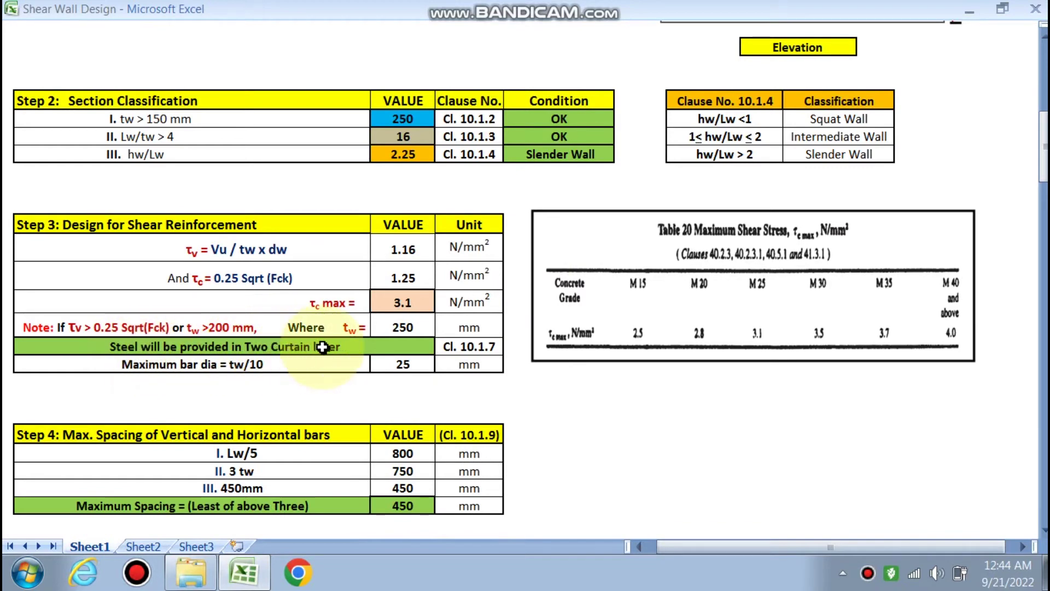
pyautogui.scroll(6, 402, 171)
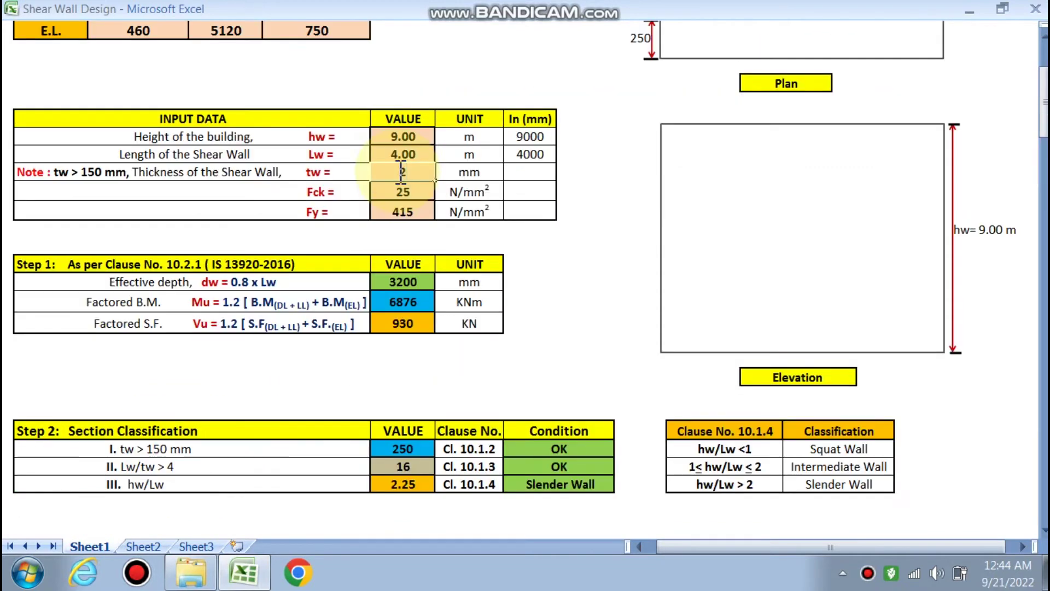
pyautogui.write('00')
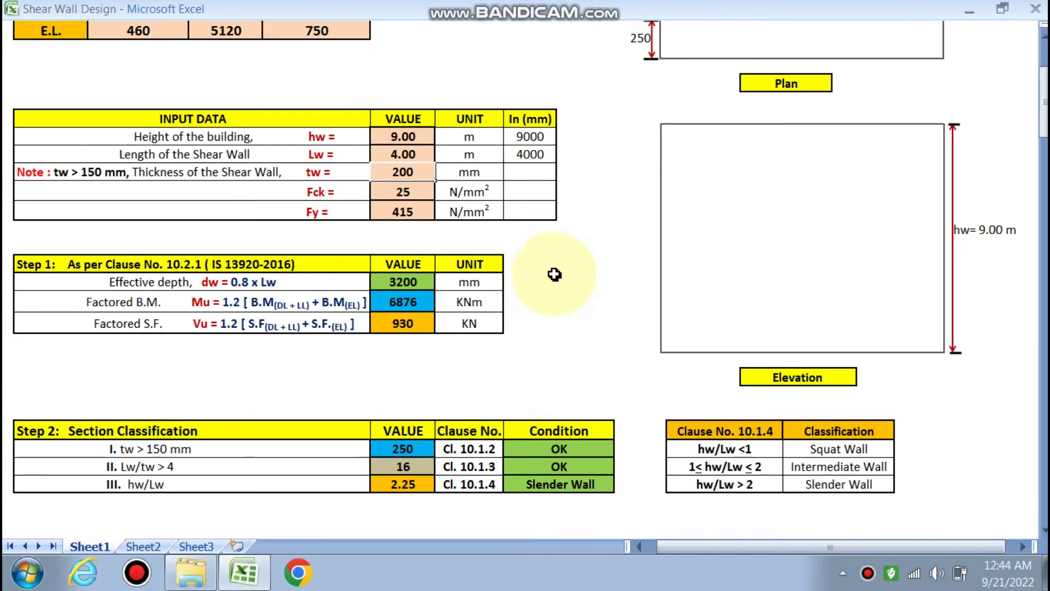
pyautogui.press('Return')
pyautogui.scroll(-5, 543, 298)
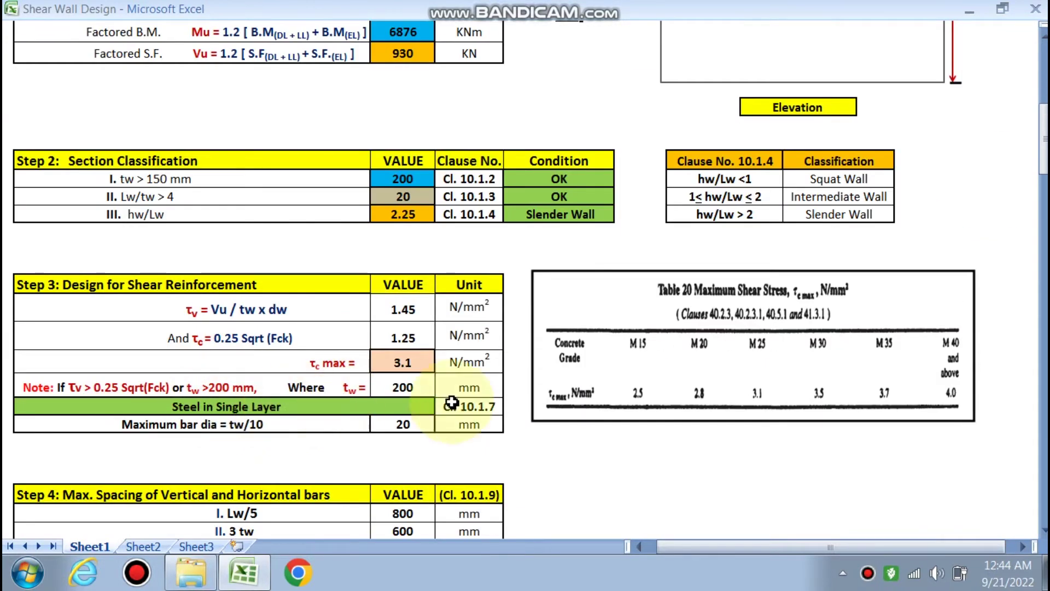
pyautogui.scroll(-11, 779, 405)
# - Review Steps 3–7 for the two-curtain layer, 25 mm maximum bars and 450 mm maximum spacing
pyautogui.scroll(-13, 780, 408)
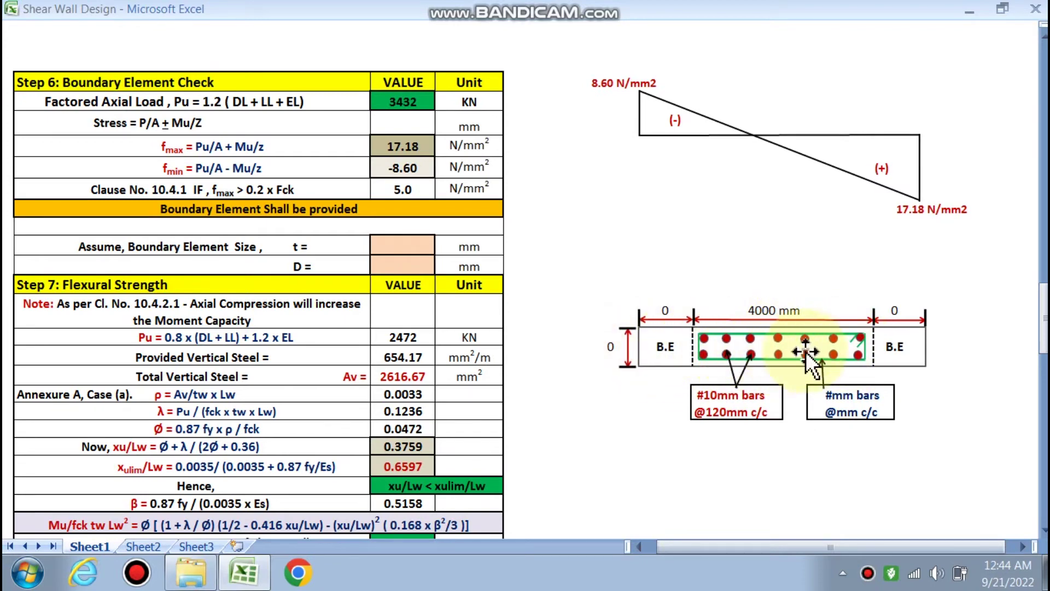
pyautogui.scroll(2, 667, 364)
pyautogui.scroll(15, 520, 351)
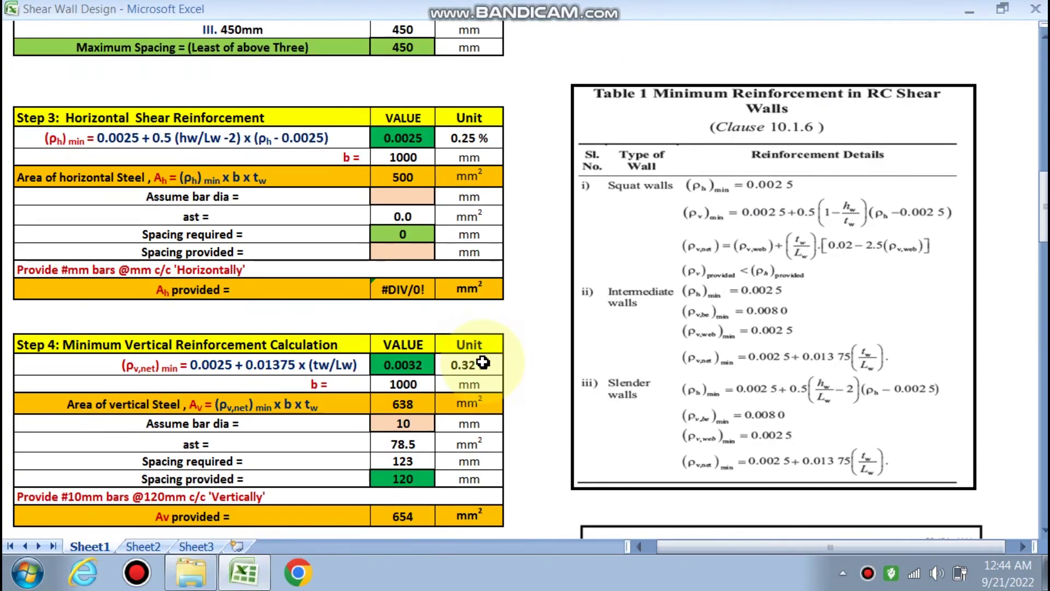
pyautogui.scroll(8, 483, 363)
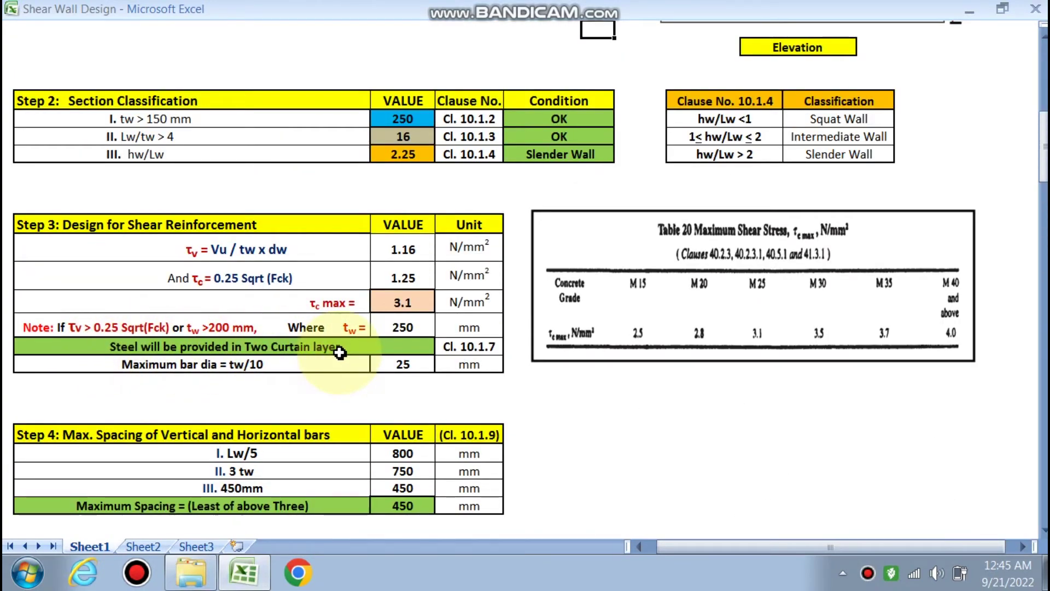
pyautogui.scroll(-1, 340, 353)
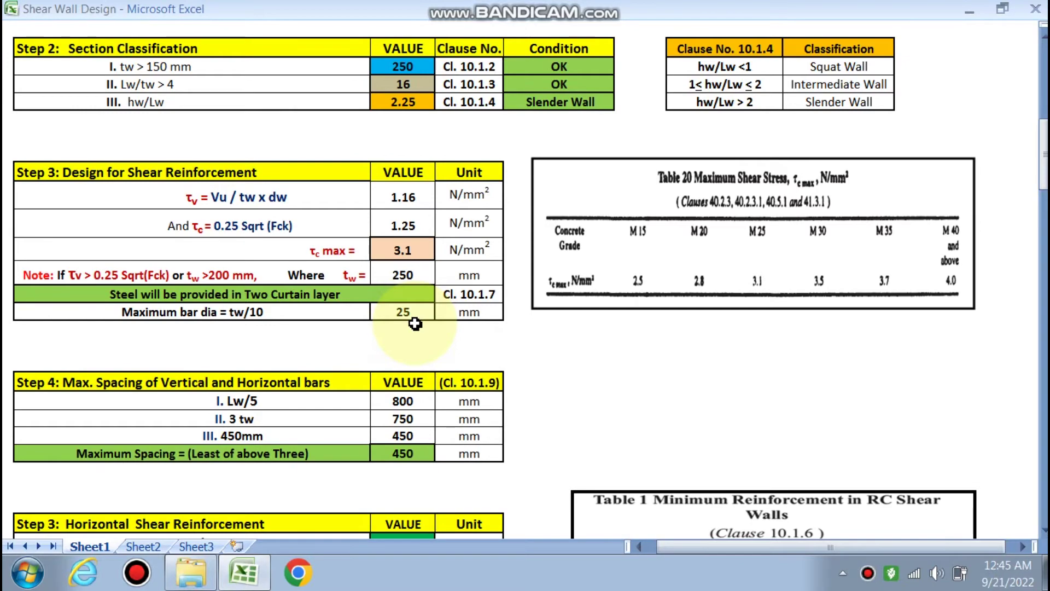
pyautogui.scroll(-3, 415, 323)
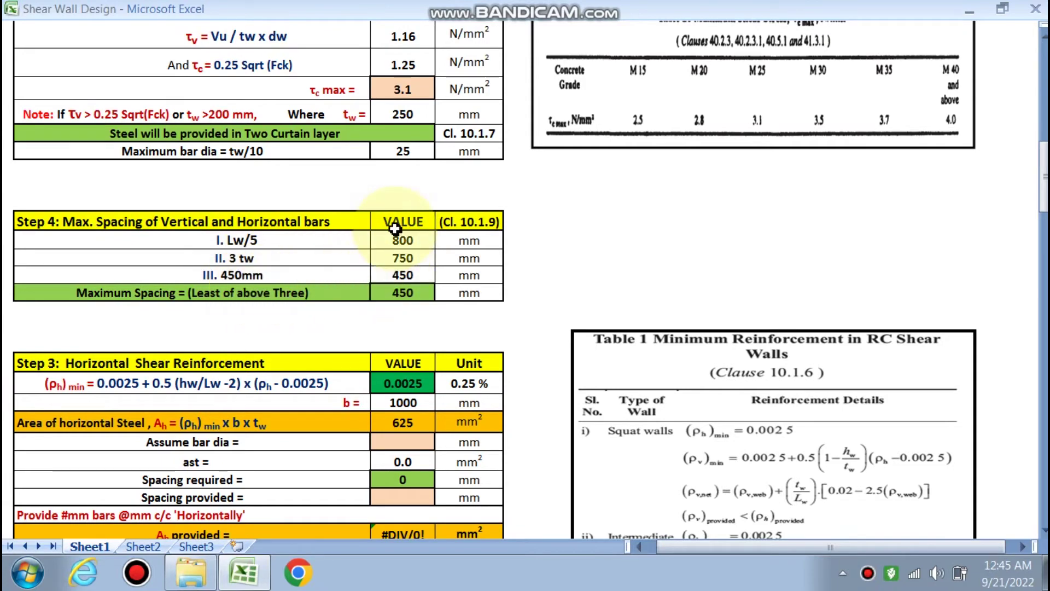
pyautogui.scroll(-2, 409, 297)
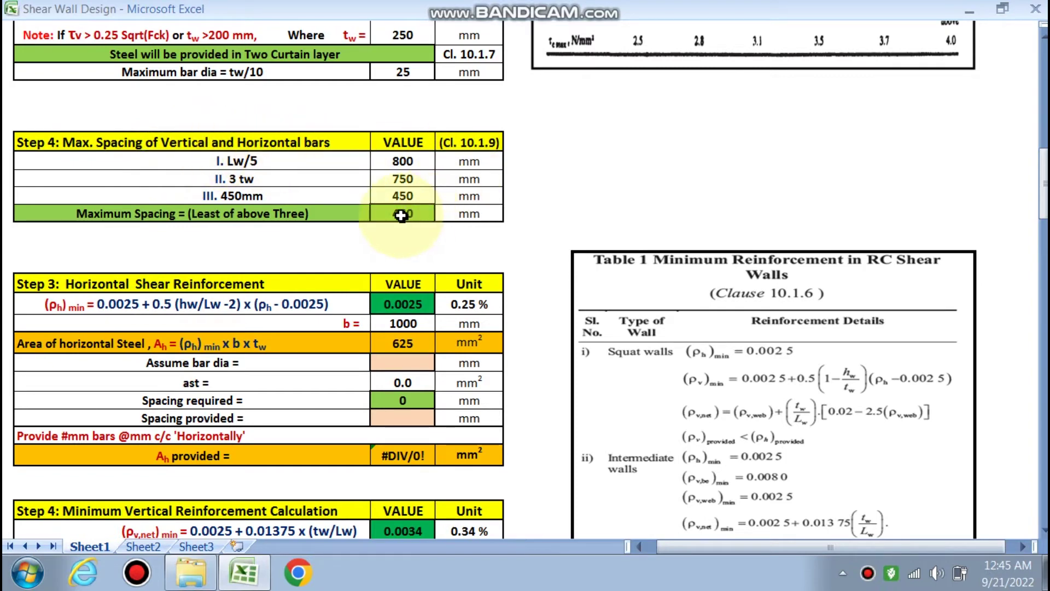
pyautogui.scroll(-2, 422, 222)
pyautogui.scroll(-1, 432, 225)
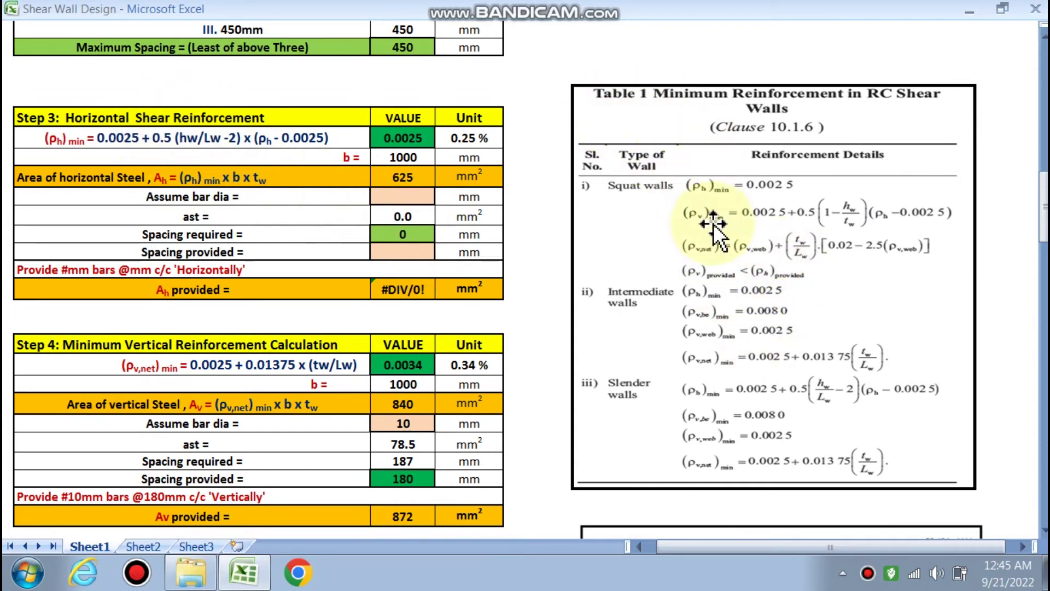
pyautogui.scroll(10, 631, 385)
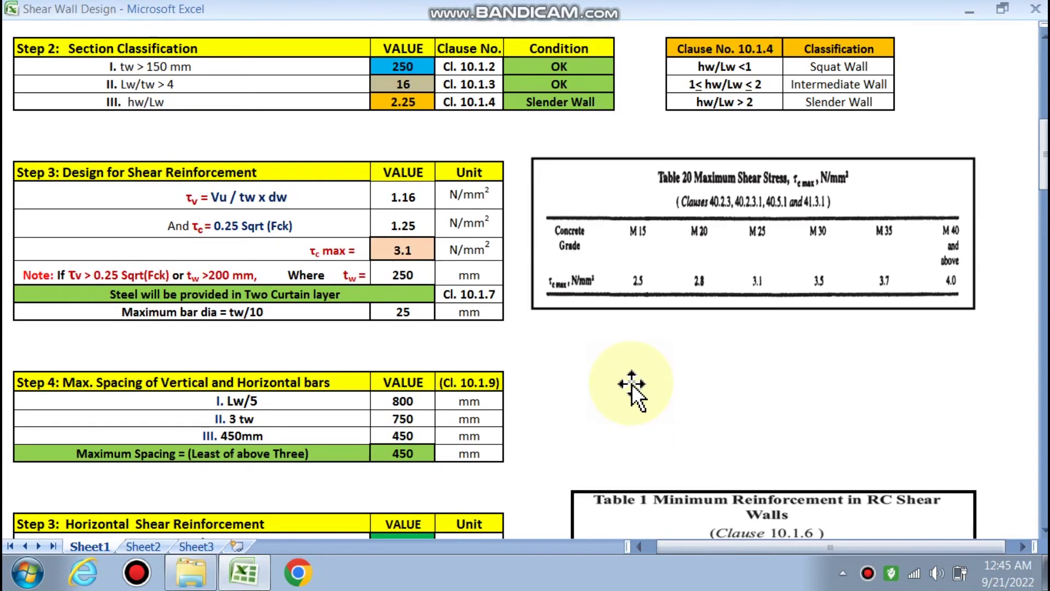
# - Scroll to the Step 3 horizontal shear reinforcement table needing 625 mm² of steel
pyautogui.scroll(-12, 661, 301)
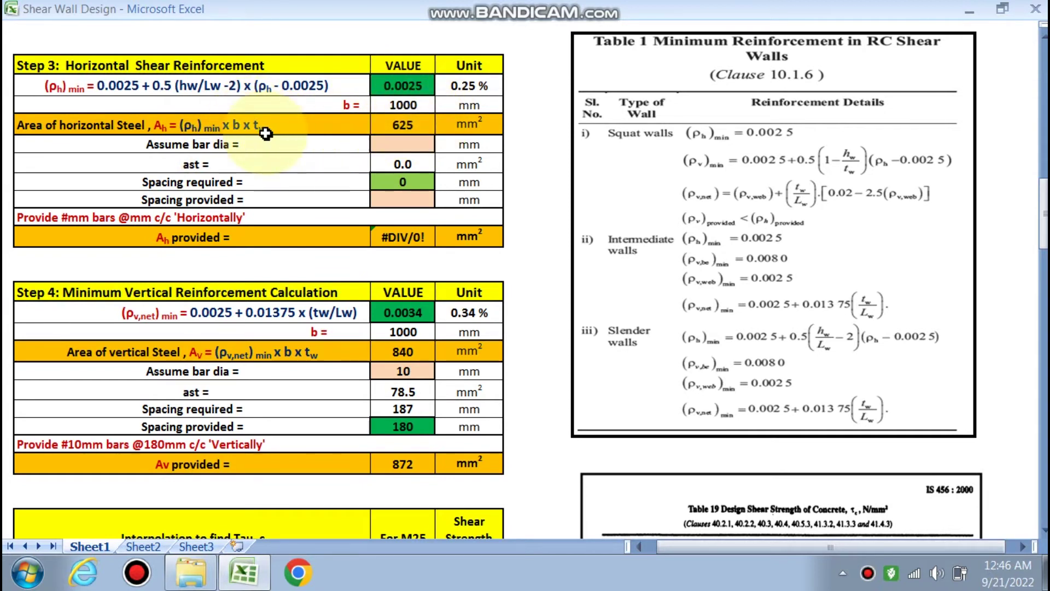
# - Choose 10 mm as the horizontal bar diameter from the Assume bar dia list
pyautogui.click(398, 145)
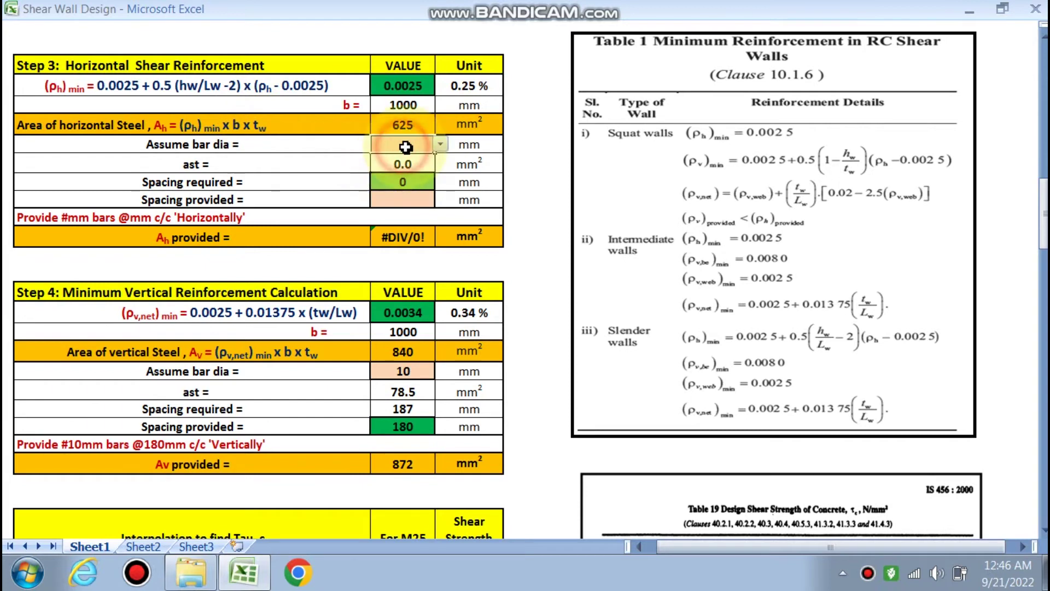
pyautogui.click(440, 144)
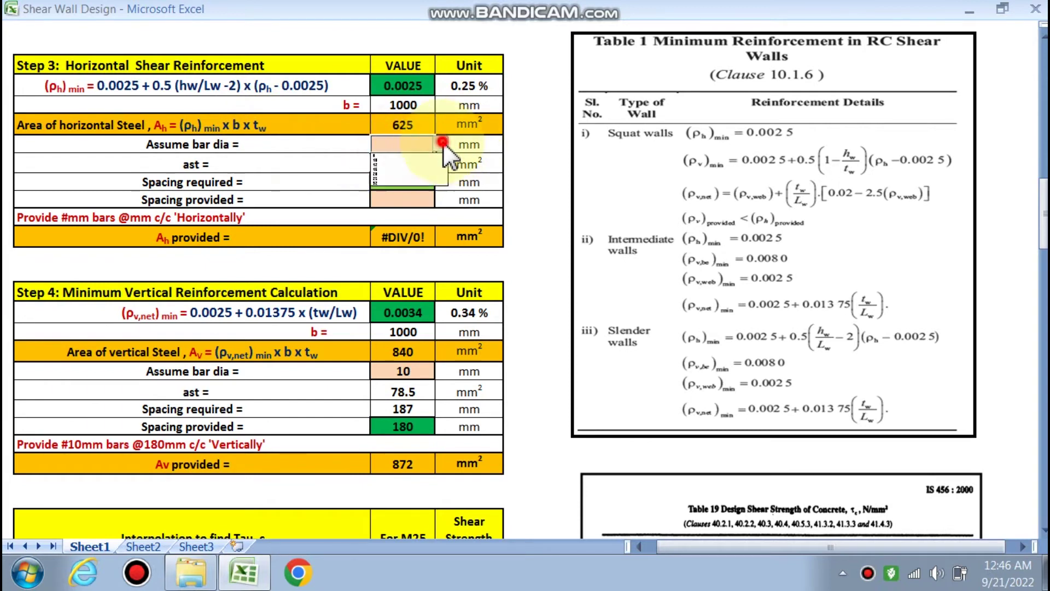
pyautogui.click(382, 160)
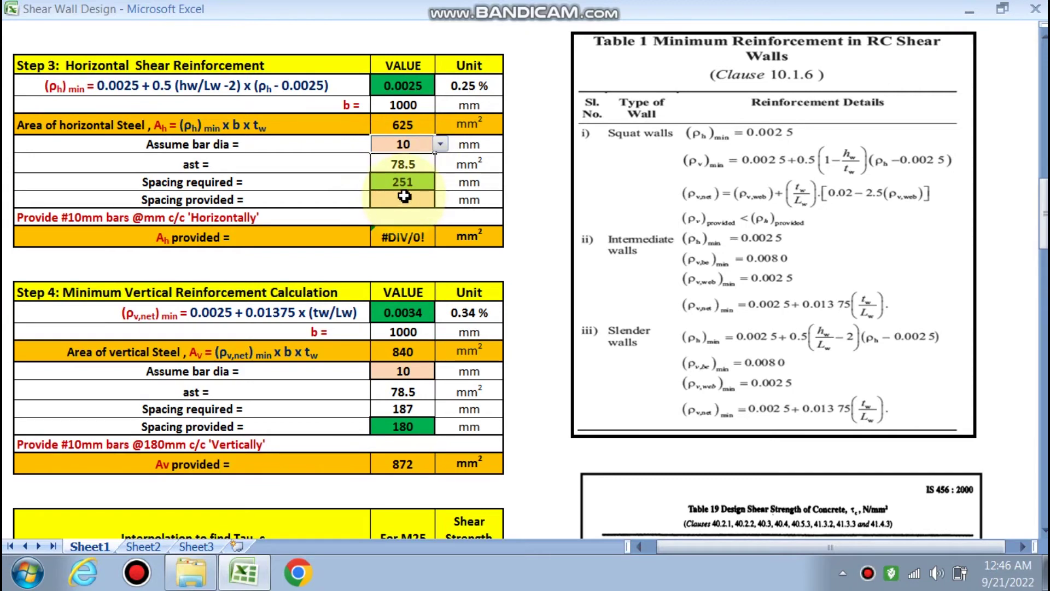
pyautogui.scroll(5, 404, 189)
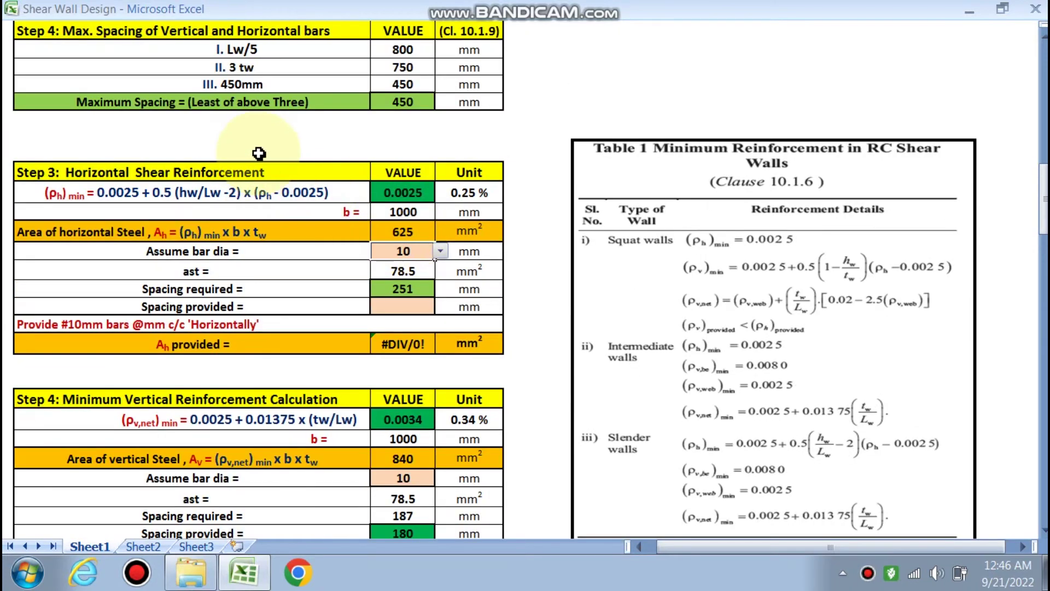
pyautogui.scroll(-3, 377, 196)
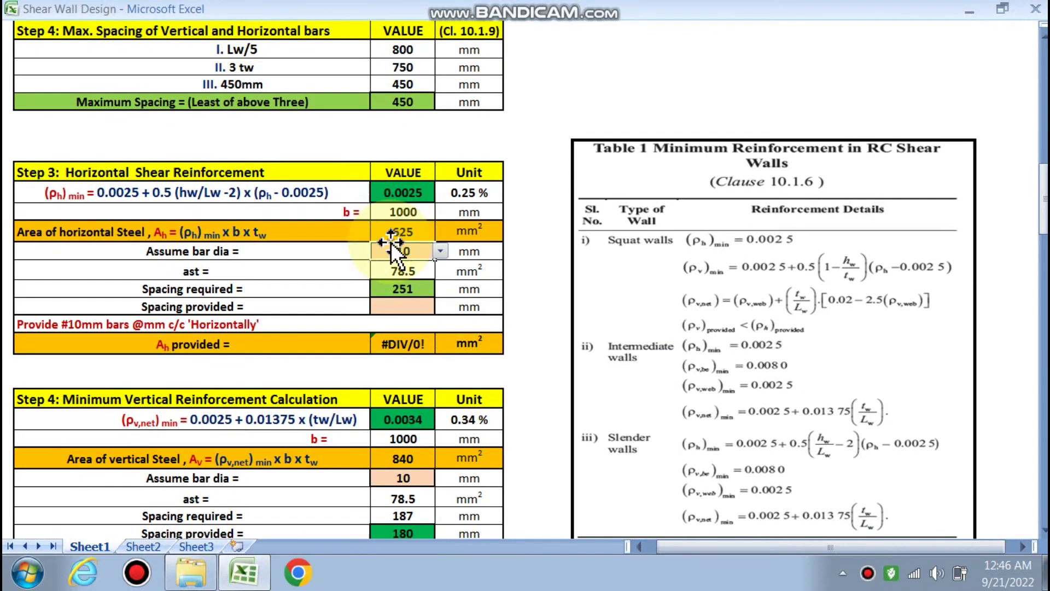
# - Enter 250 mm as the provided horizontal spacing, giving 628 mm²
pyautogui.click(420, 306)
pyautogui.write('250')
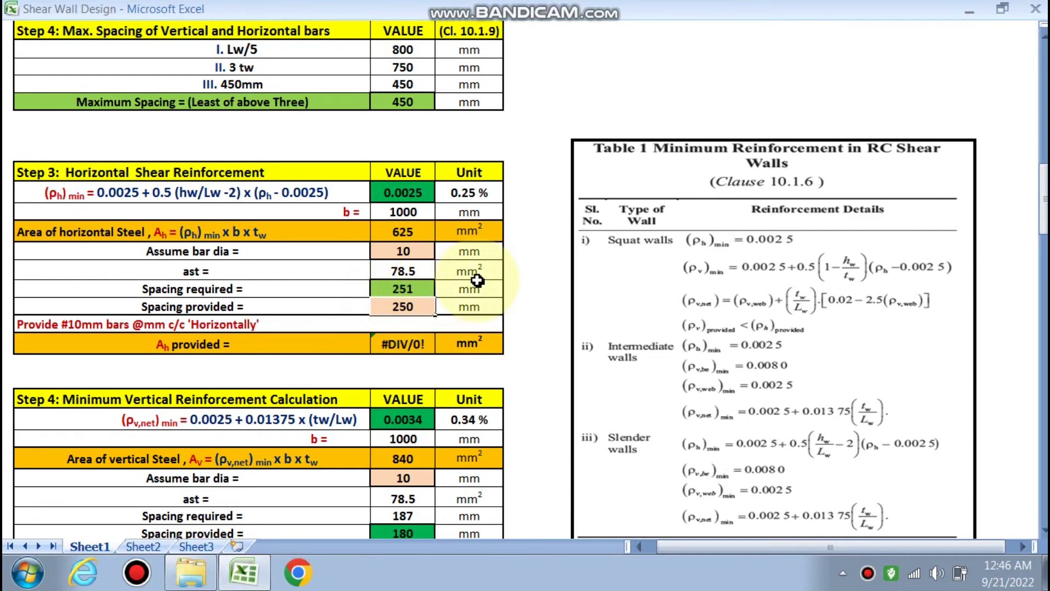
pyautogui.click(536, 267)
pyautogui.scroll(-1, 536, 268)
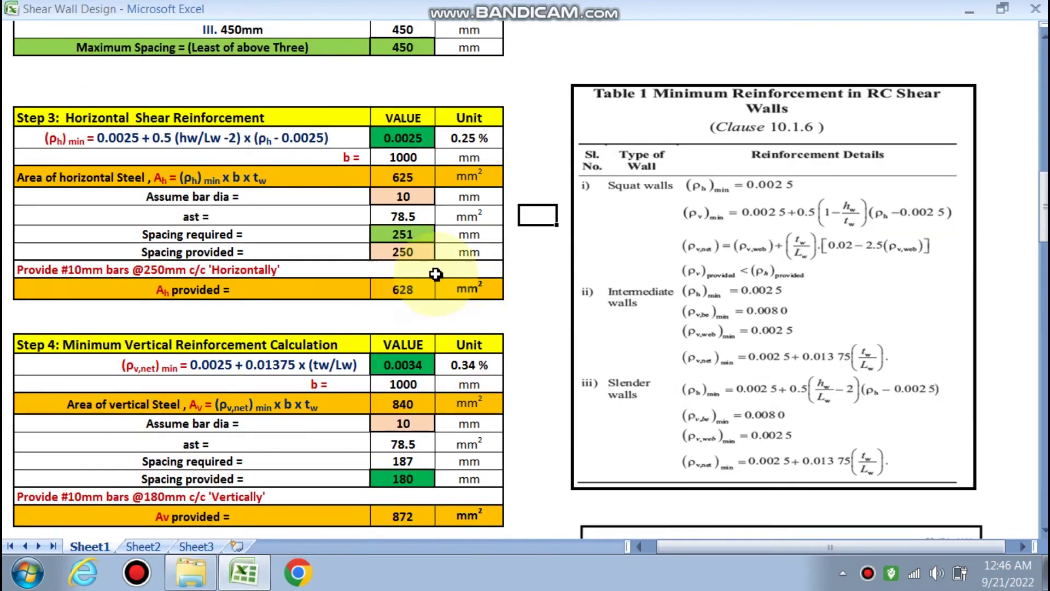
pyautogui.scroll(-8, 222, 275)
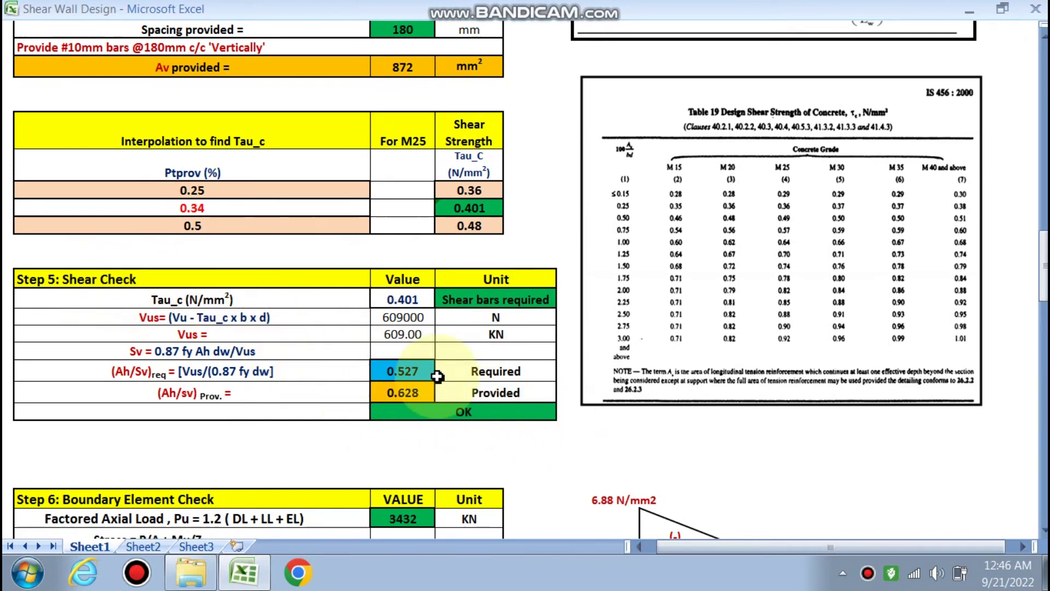
# - Scroll through Step 4 and the interpolation table to Step 5 showing OK (0.628 vs 0.527)
pyautogui.scroll(3, 416, 335)
pyautogui.scroll(3, 416, 336)
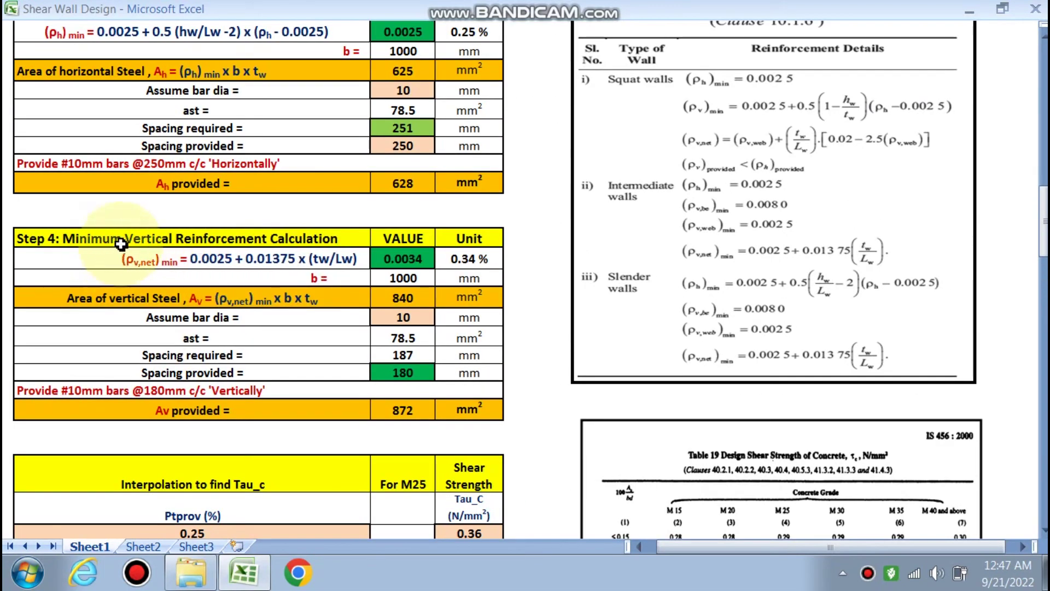
pyautogui.scroll(-1, 181, 258)
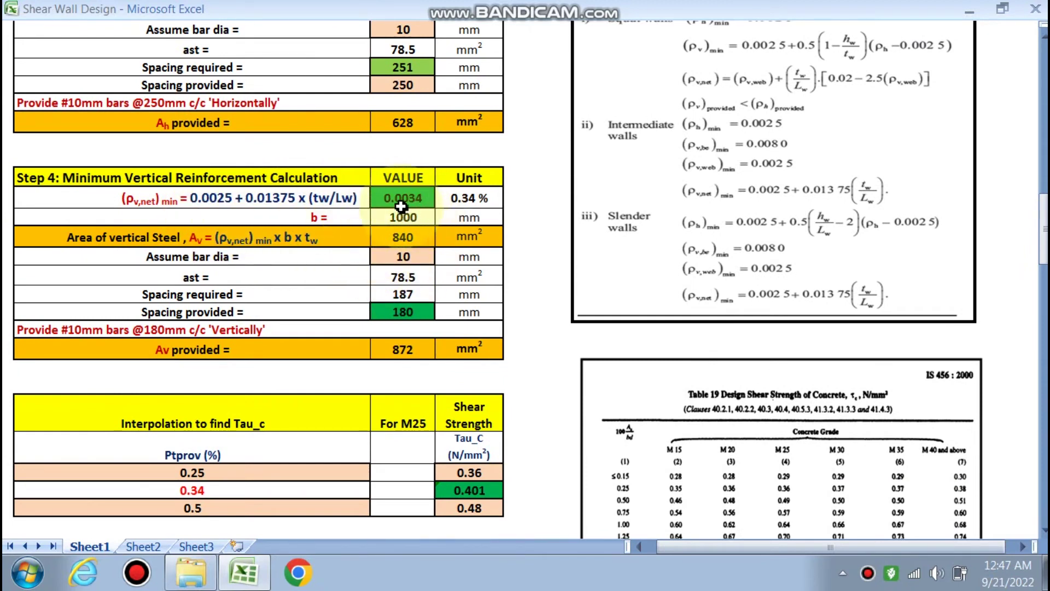
pyautogui.scroll(-2, 404, 214)
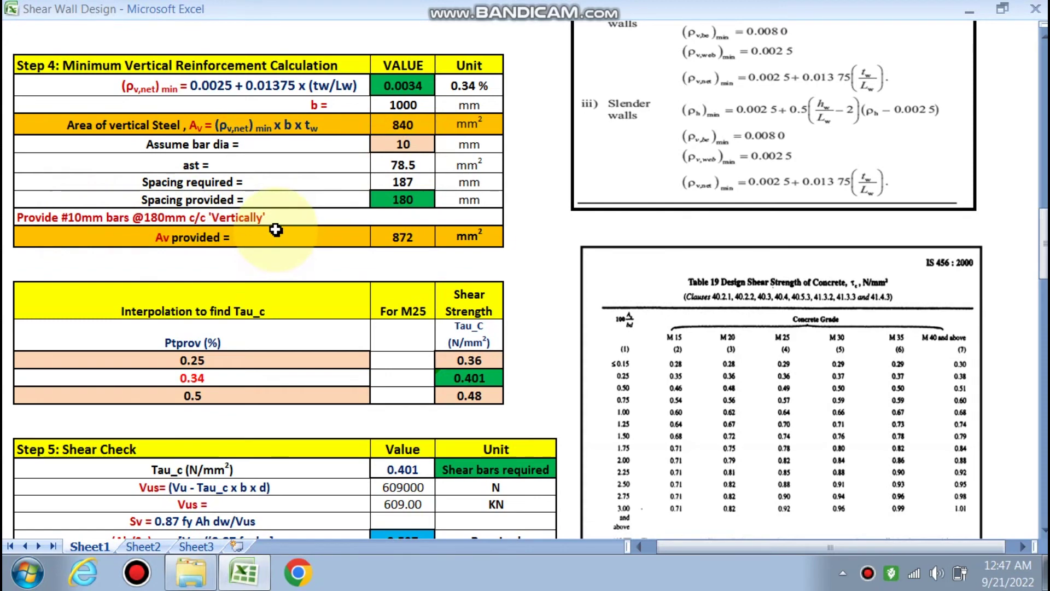
pyautogui.scroll(-2, 276, 230)
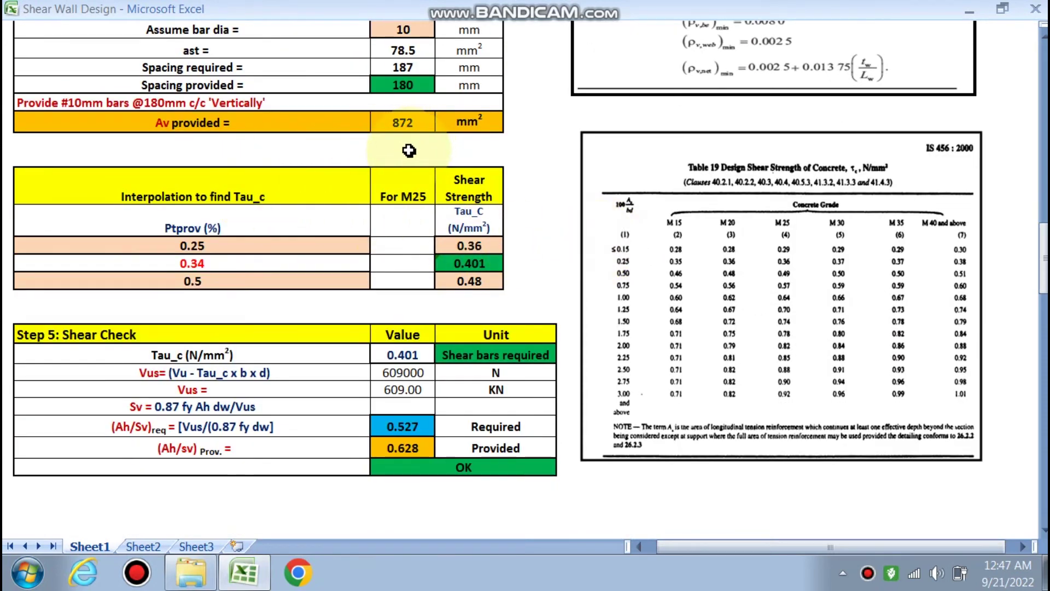
pyautogui.scroll(-1, 339, 169)
pyautogui.scroll(1, 246, 235)
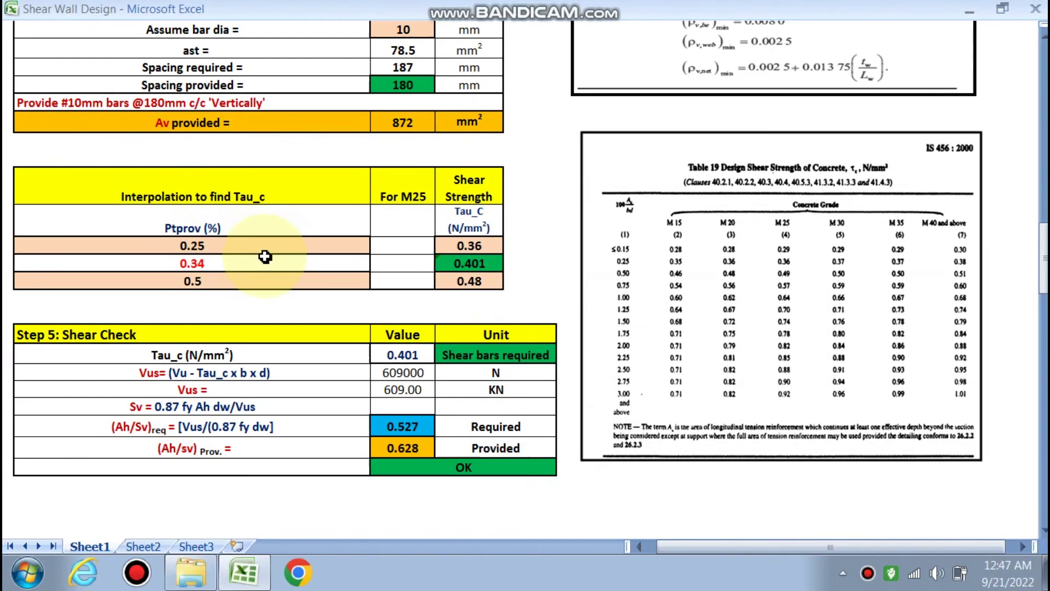
pyautogui.scroll(1, 265, 256)
pyautogui.scroll(1, 257, 262)
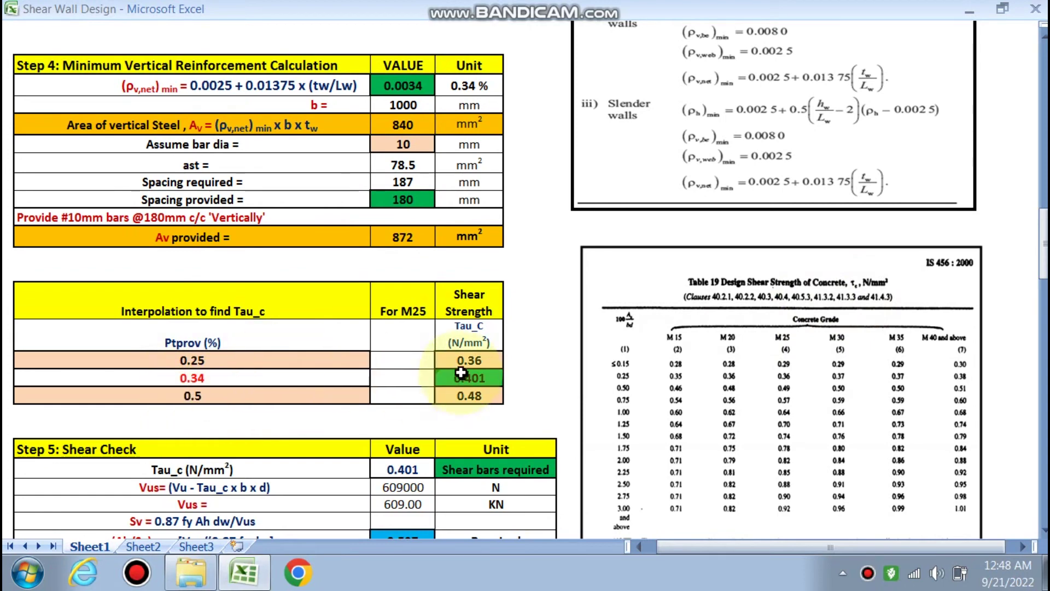
pyautogui.scroll(-2, 477, 384)
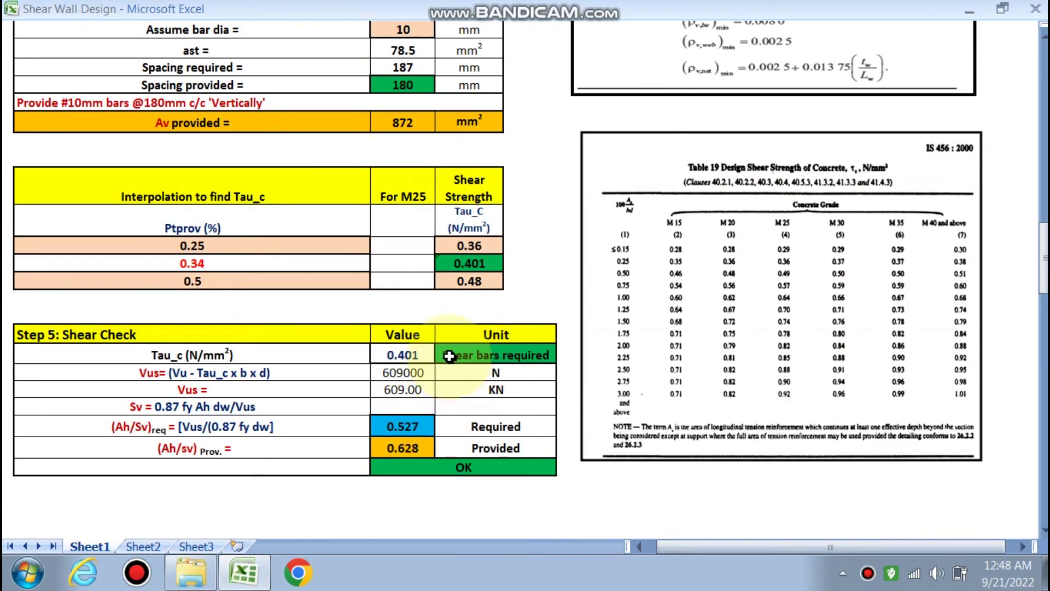
pyautogui.scroll(9, 506, 350)
pyautogui.scroll(5, 506, 345)
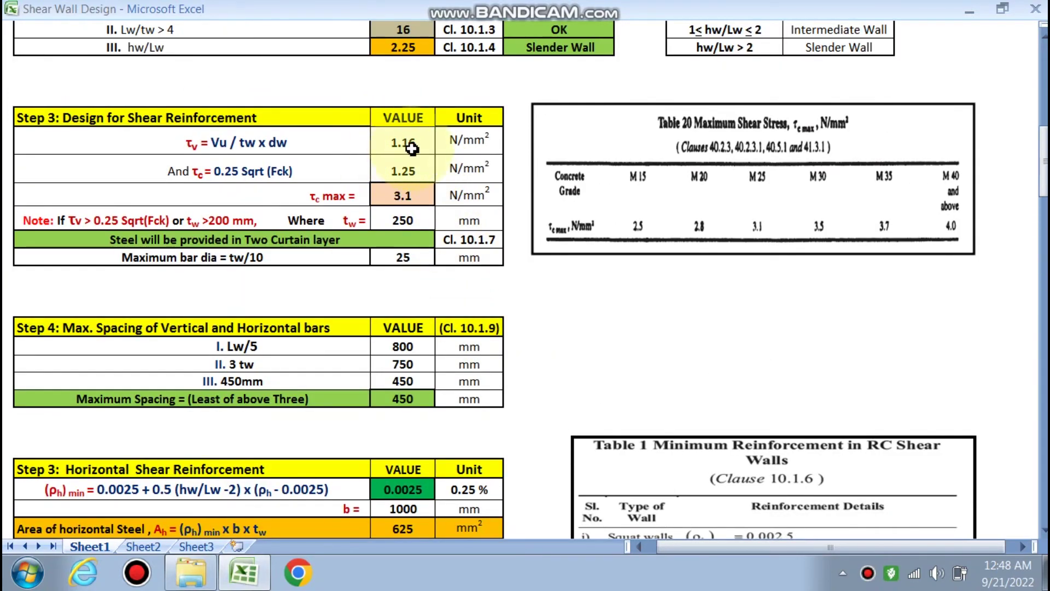
pyautogui.scroll(-15, 416, 147)
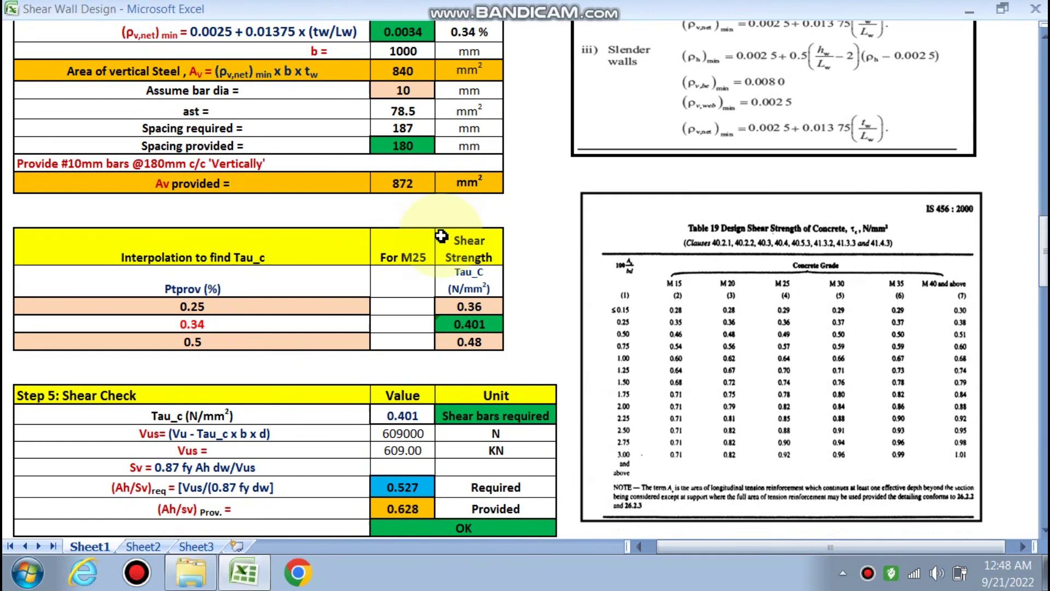
pyautogui.scroll(-1, 397, 256)
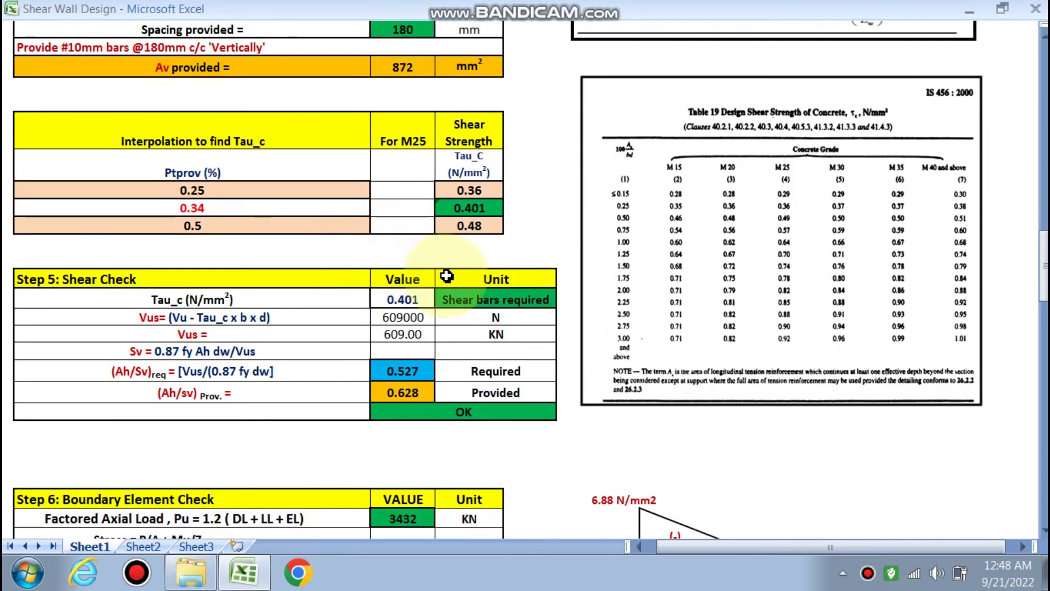
# - Inspect the Tau_c value of 0.401, then scroll back up to the loads and input data
pyautogui.click(425, 305)
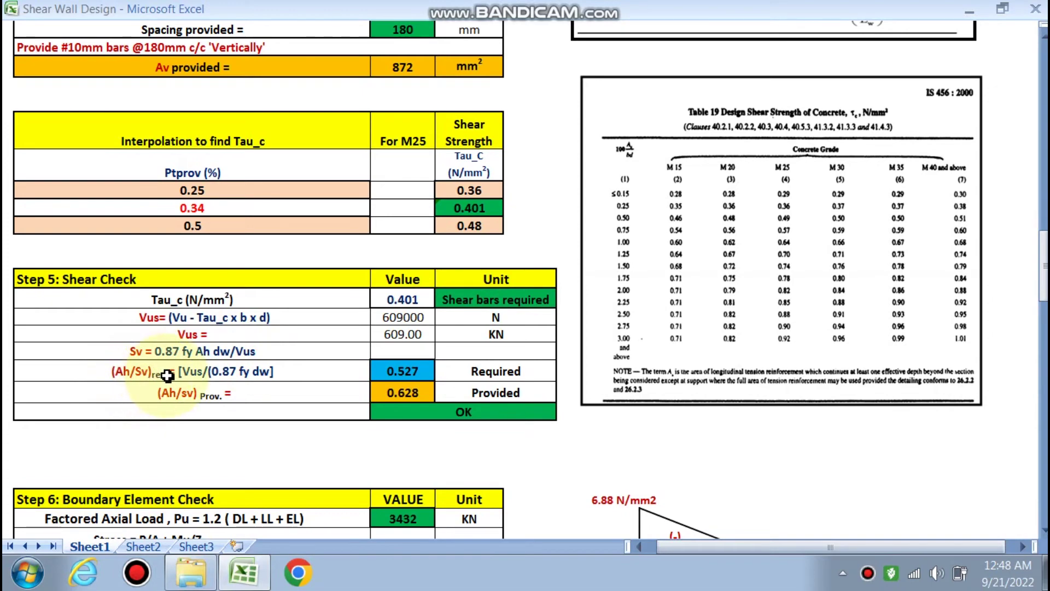
pyautogui.scroll(7, 340, 336)
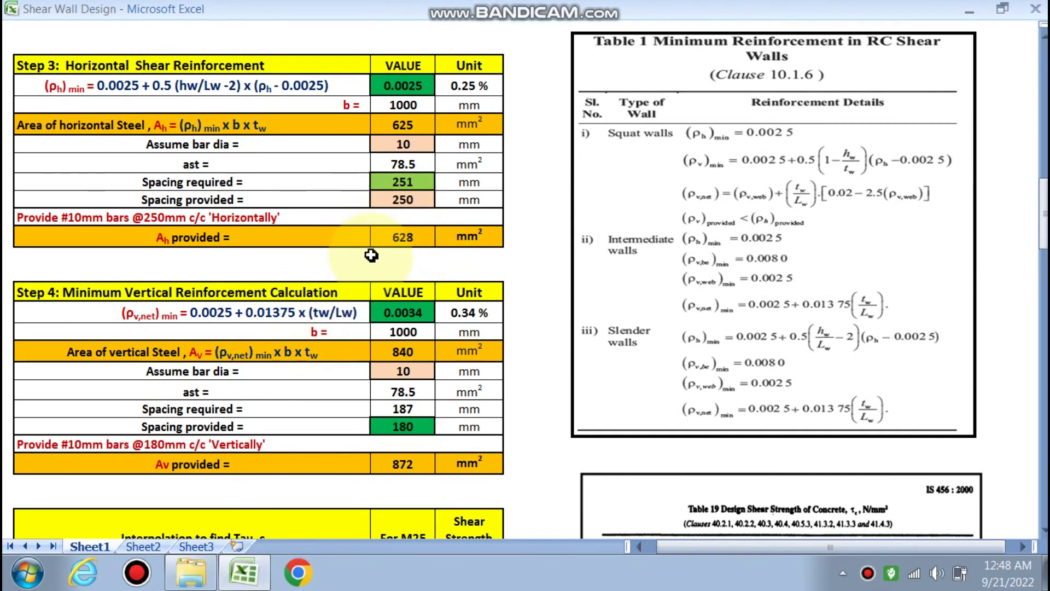
pyautogui.scroll(-6, 397, 247)
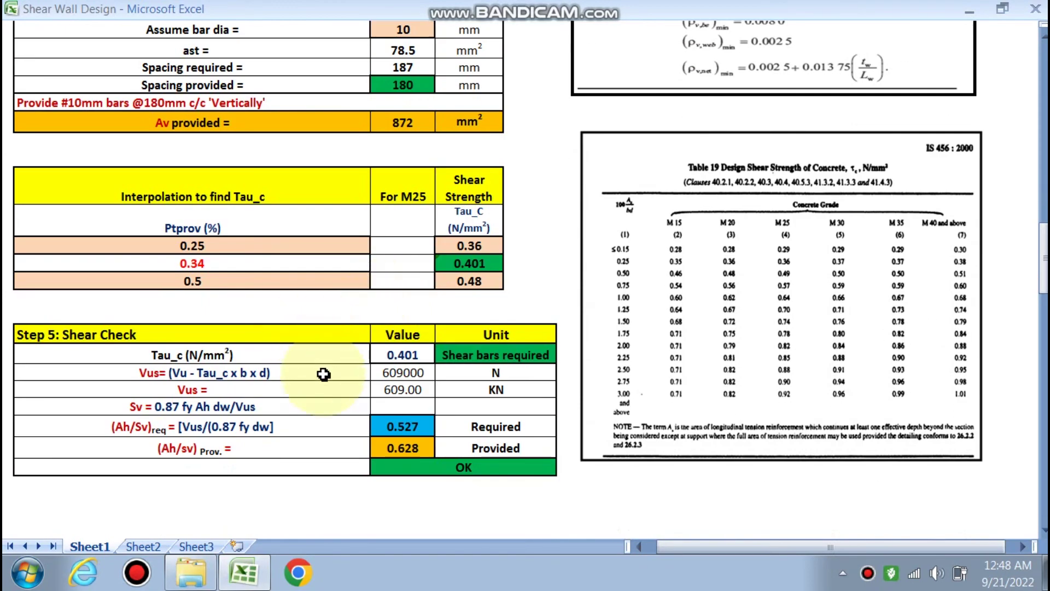
pyautogui.scroll(-1, 317, 377)
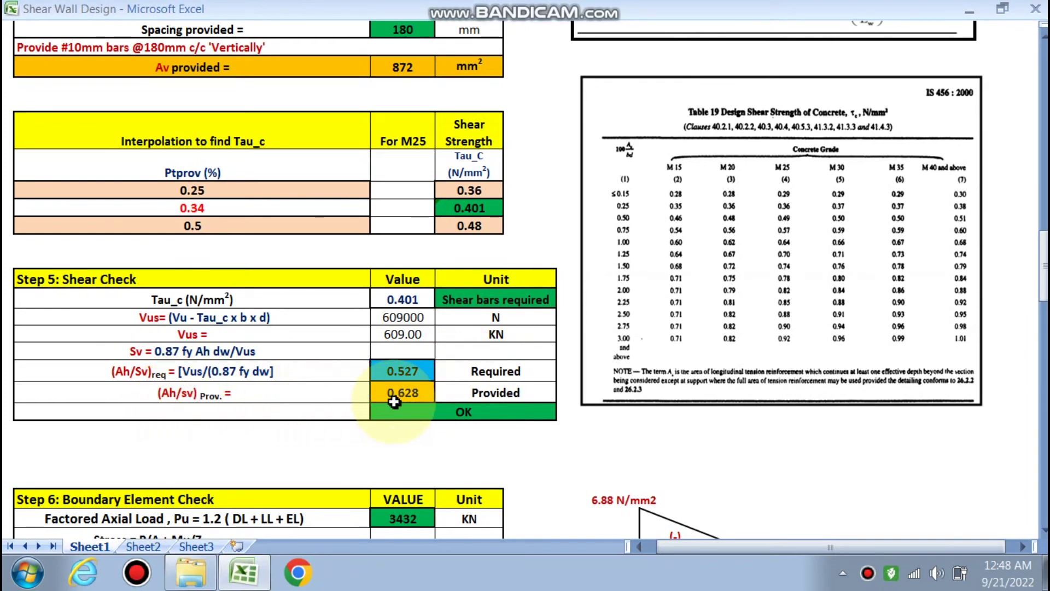
pyautogui.scroll(5, 382, 401)
pyautogui.scroll(3, 369, 270)
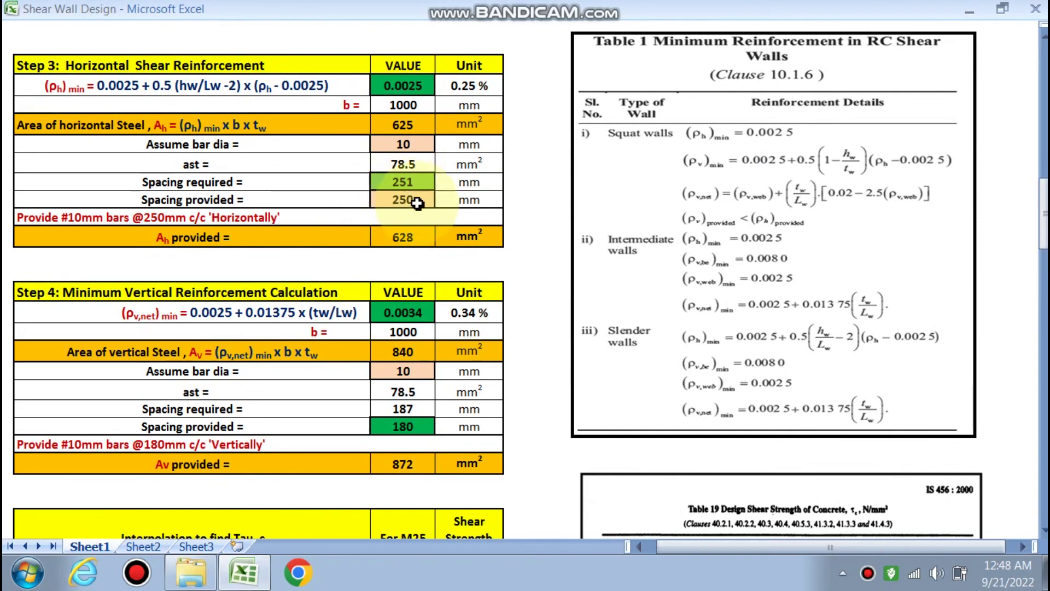
pyautogui.scroll(-6, 403, 237)
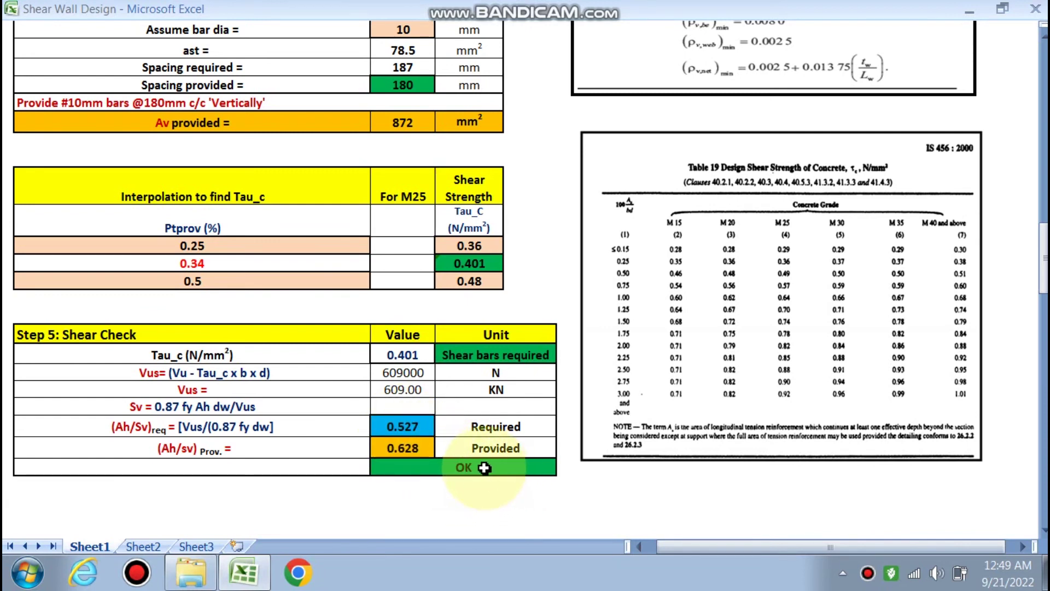
pyautogui.scroll(10, 485, 468)
pyautogui.scroll(15, 485, 468)
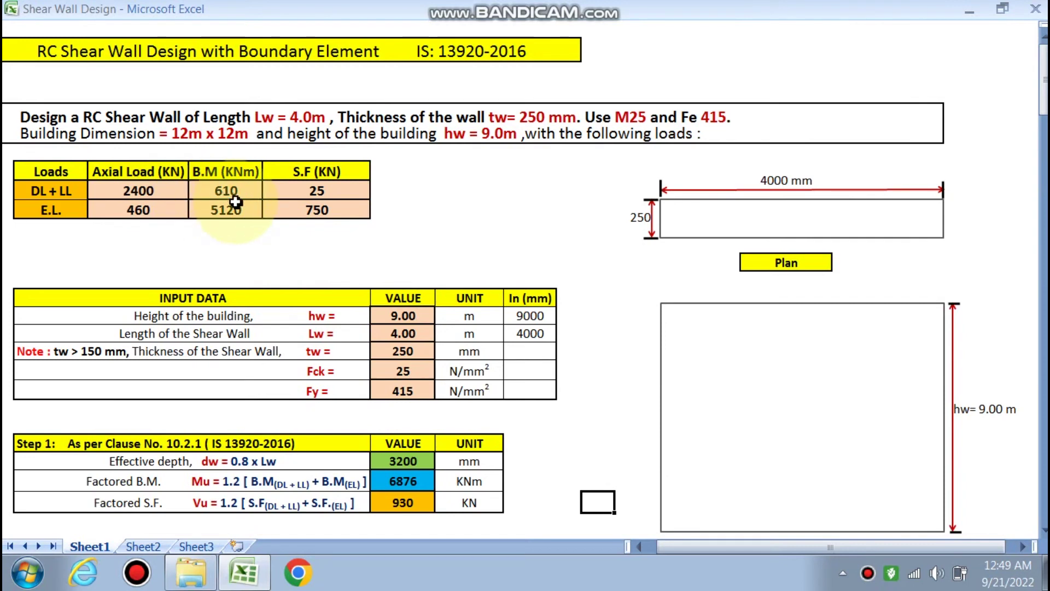
# - Change the DL+LL axial load from 2400 to 3000 kN and the E.L. moment to 2300 kNm
pyautogui.click(148, 191)
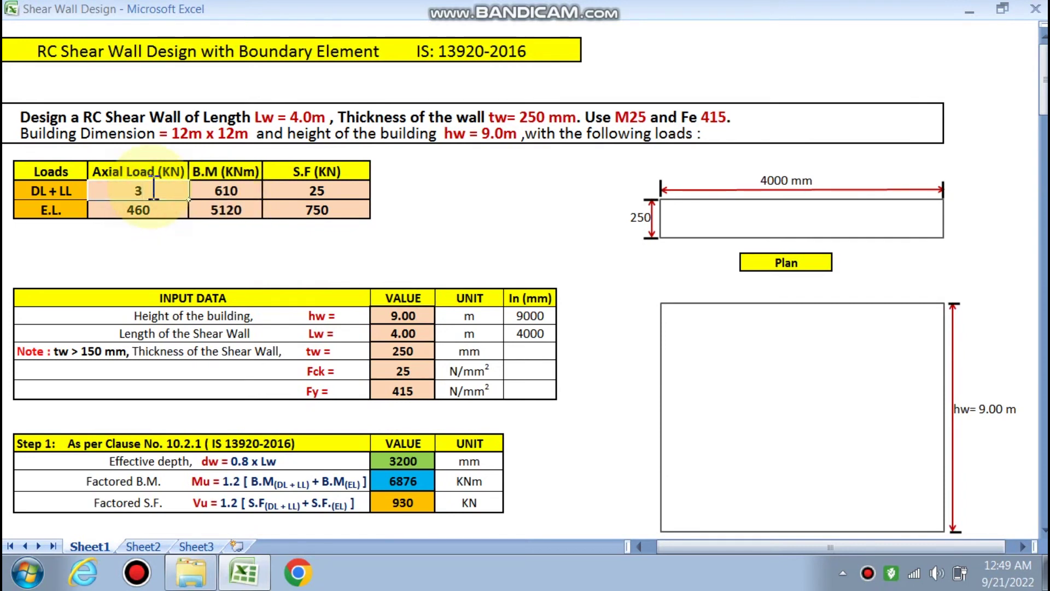
pyautogui.click(239, 209)
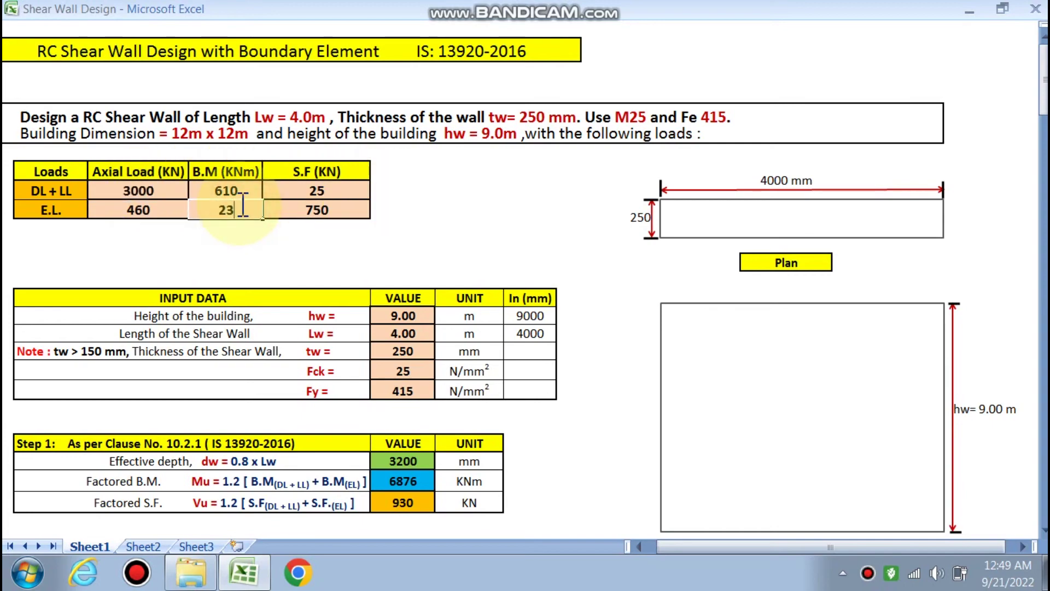
pyautogui.write('2300')
pyautogui.click(469, 211)
# - In Step 3, set the assumed horizontal bar diameter to 8 mm from the dropdown
pyautogui.scroll(-4, 469, 216)
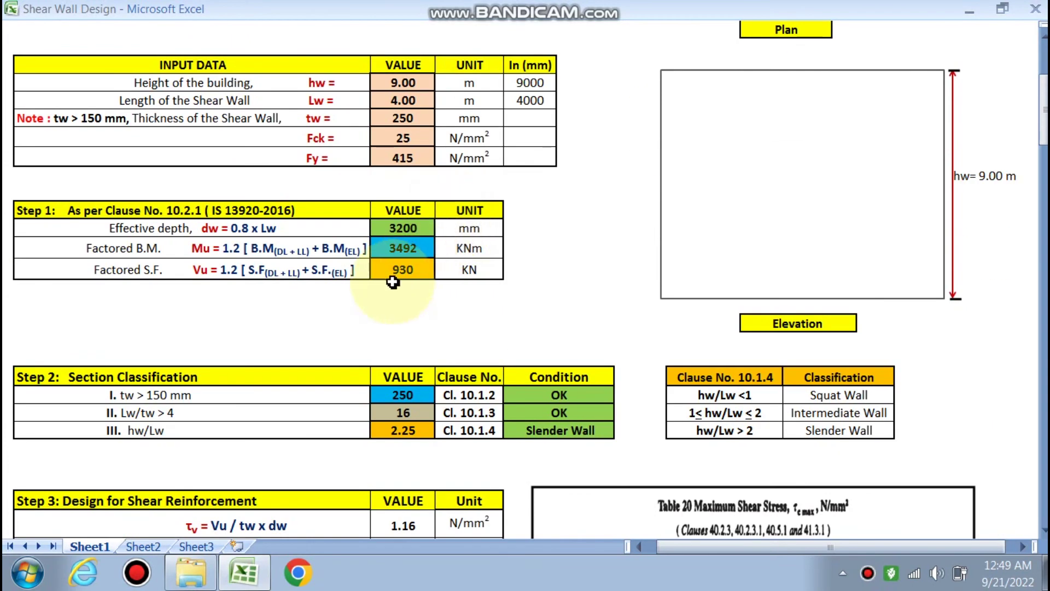
pyautogui.scroll(-2, 403, 270)
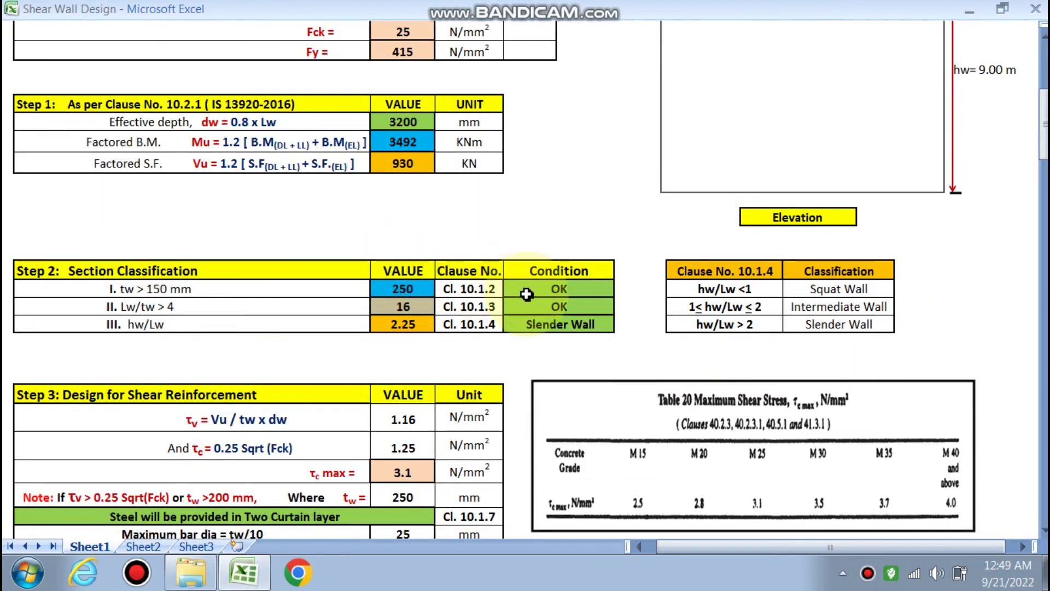
pyautogui.scroll(-2, 520, 333)
pyautogui.scroll(-5, 391, 420)
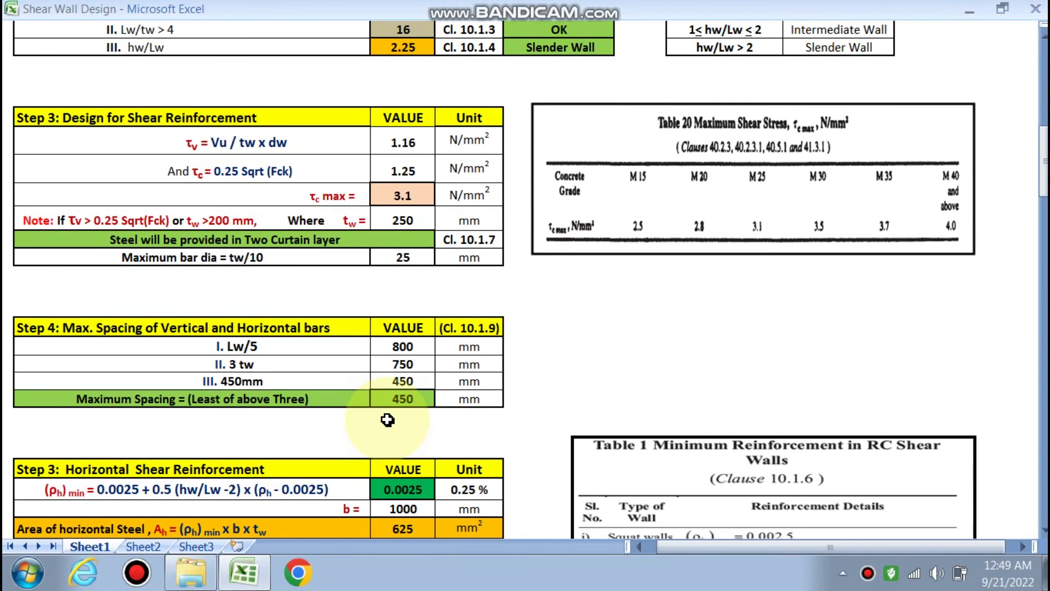
pyautogui.scroll(-6, 387, 417)
pyautogui.scroll(2, 399, 351)
pyautogui.click(429, 198)
pyautogui.click(441, 196)
pyautogui.click(392, 205)
pyautogui.click(440, 198)
pyautogui.click(392, 208)
pyautogui.scroll(-10, 405, 252)
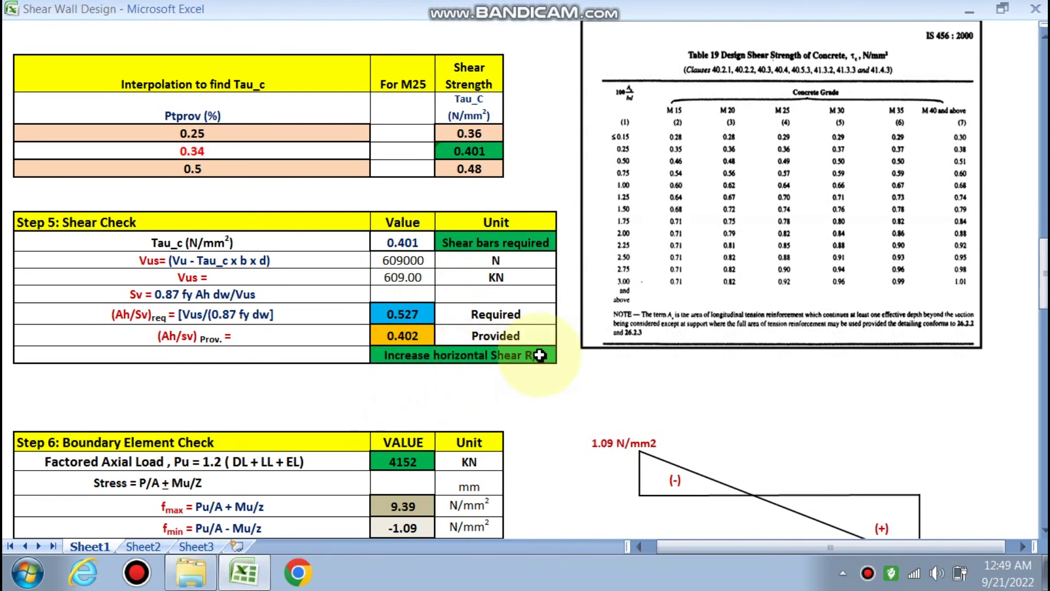
# - Set the horizontal bar diameter back to 10 mm and review the Step 5 shear check
pyautogui.scroll(6, 303, 295)
pyautogui.scroll(2, 377, 248)
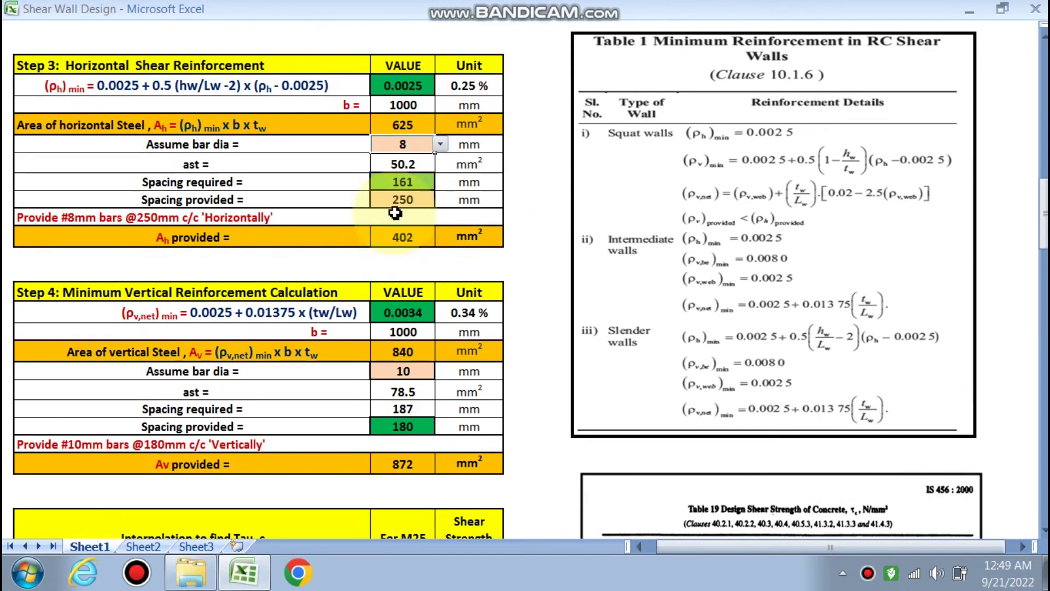
pyautogui.click(440, 145)
pyautogui.click(391, 159)
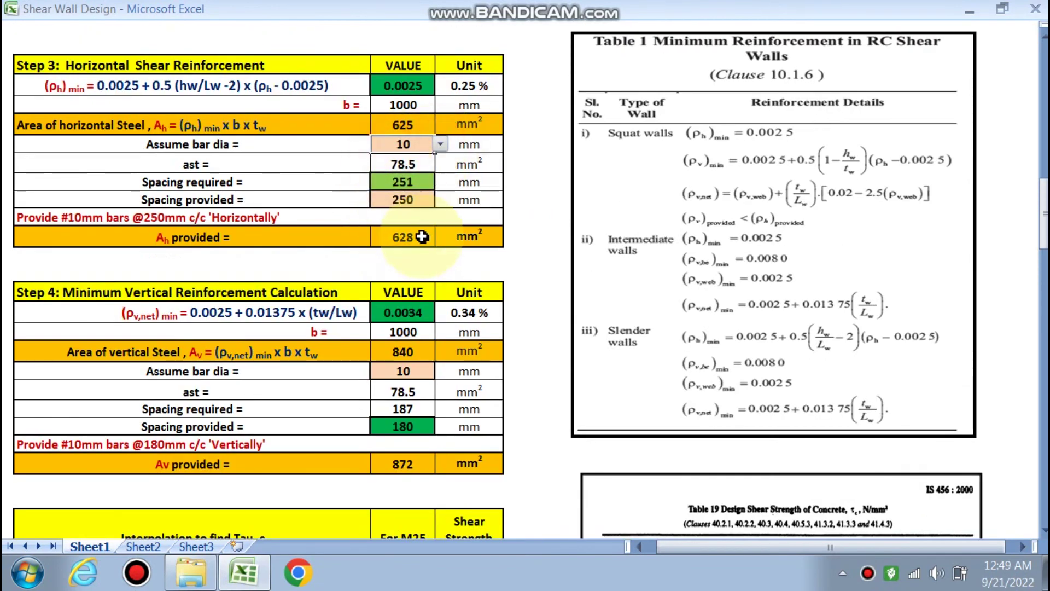
pyautogui.scroll(-8, 394, 244)
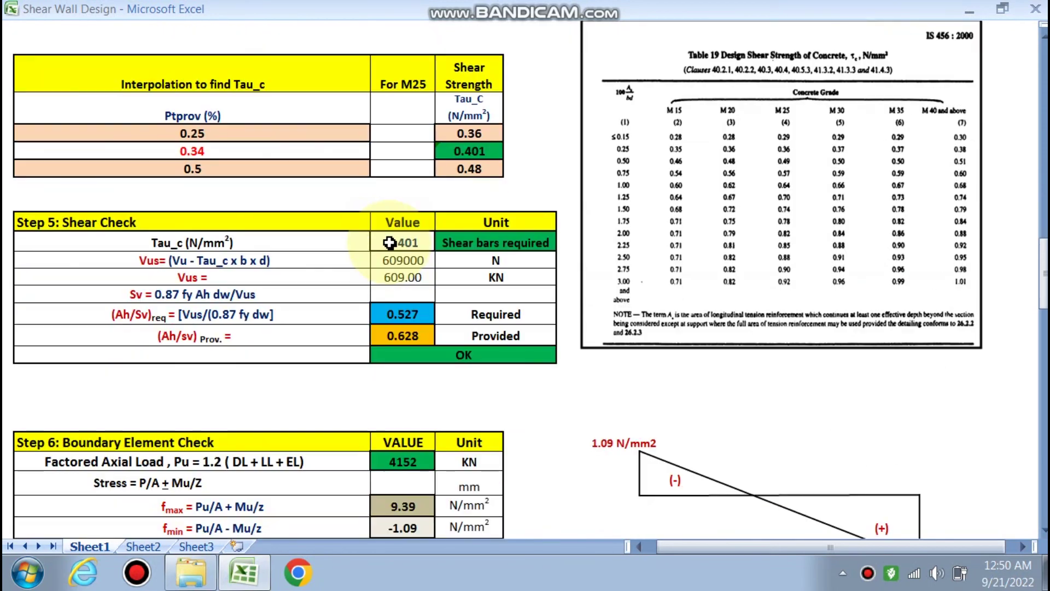
pyautogui.scroll(-3, 384, 274)
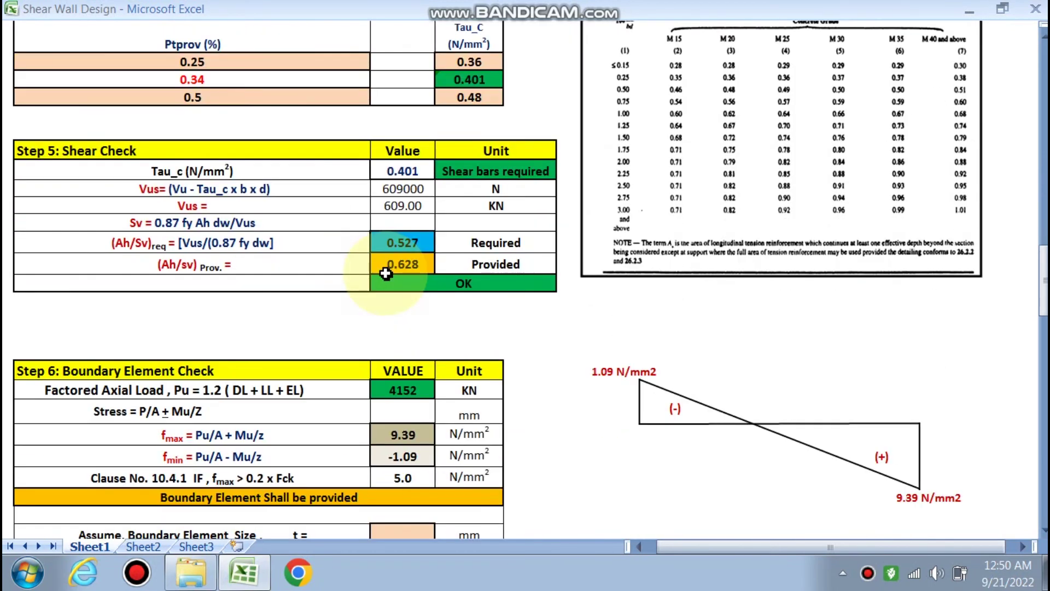
pyautogui.scroll(-3, 383, 270)
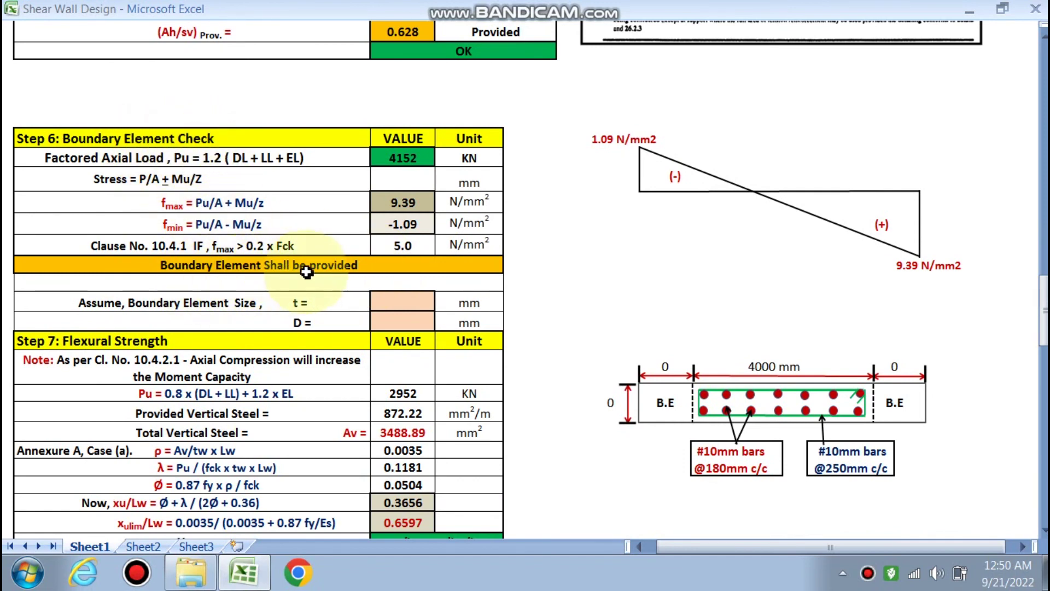
pyautogui.scroll(-1, 258, 239)
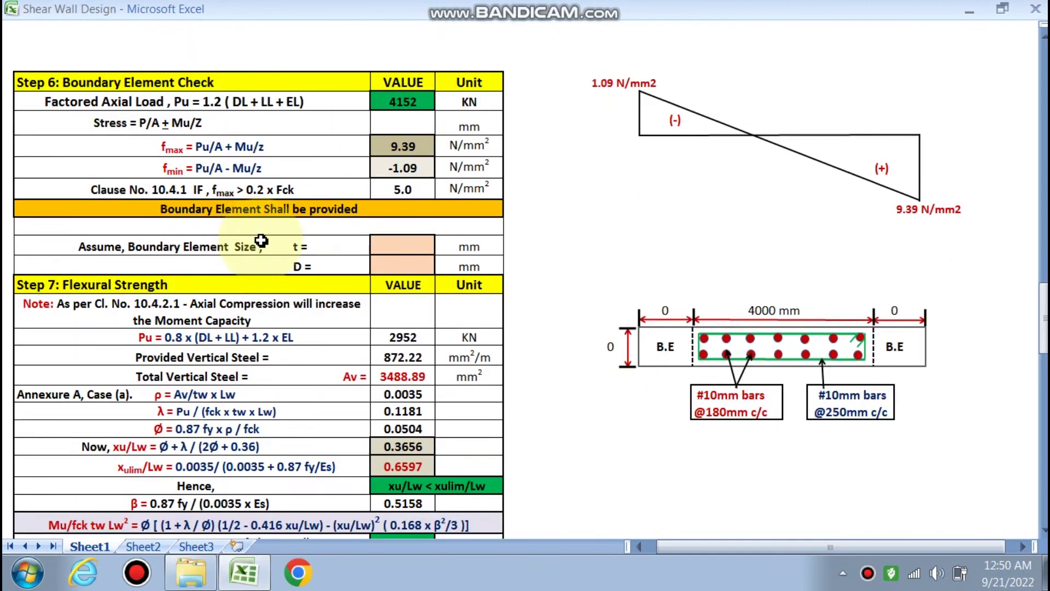
pyautogui.scroll(-1, 258, 239)
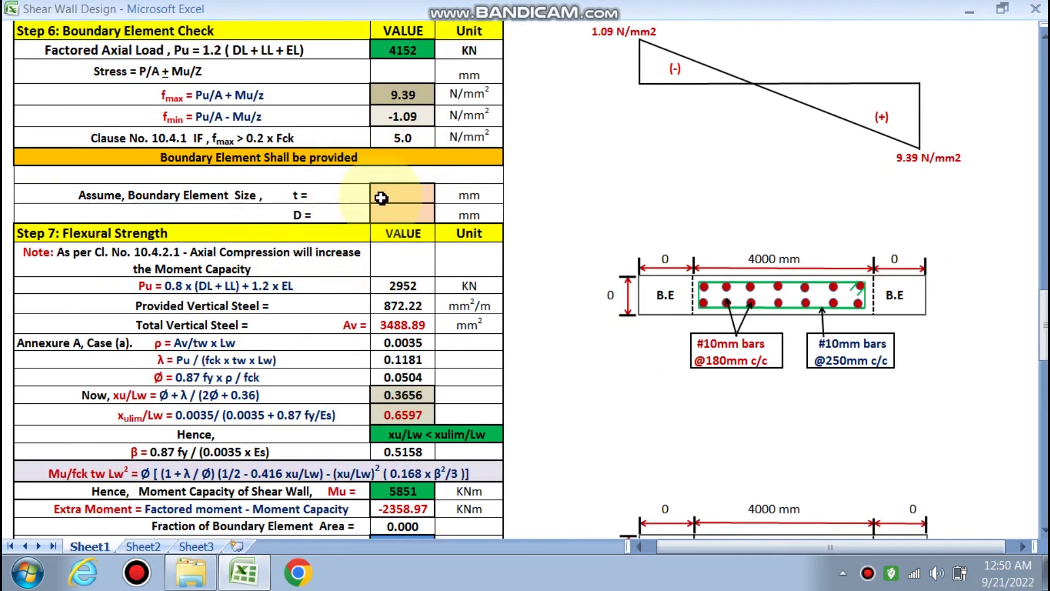
pyautogui.scroll(-3, 663, 295)
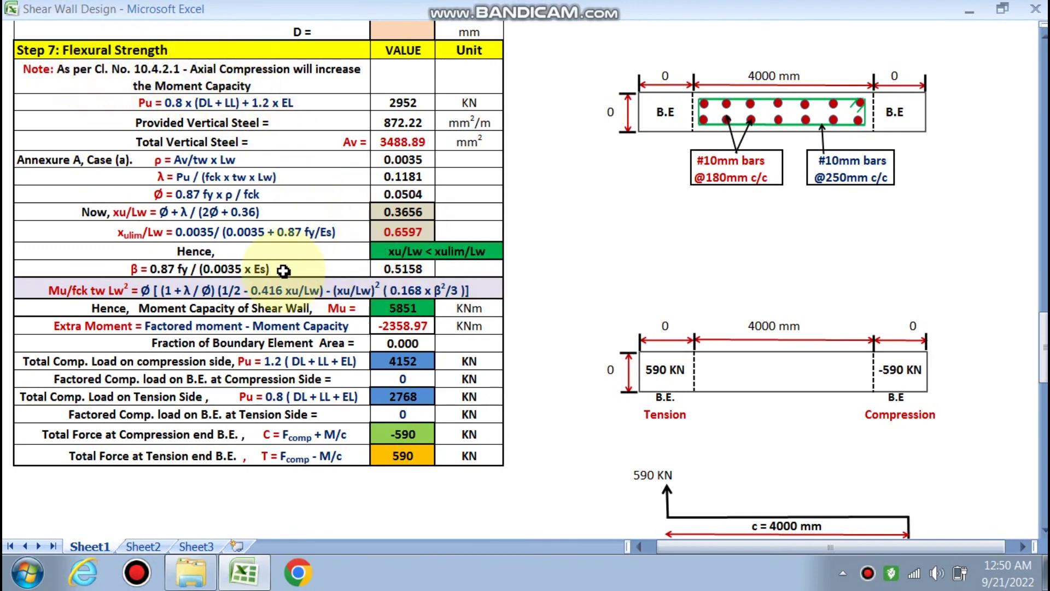
pyautogui.scroll(-2, 403, 339)
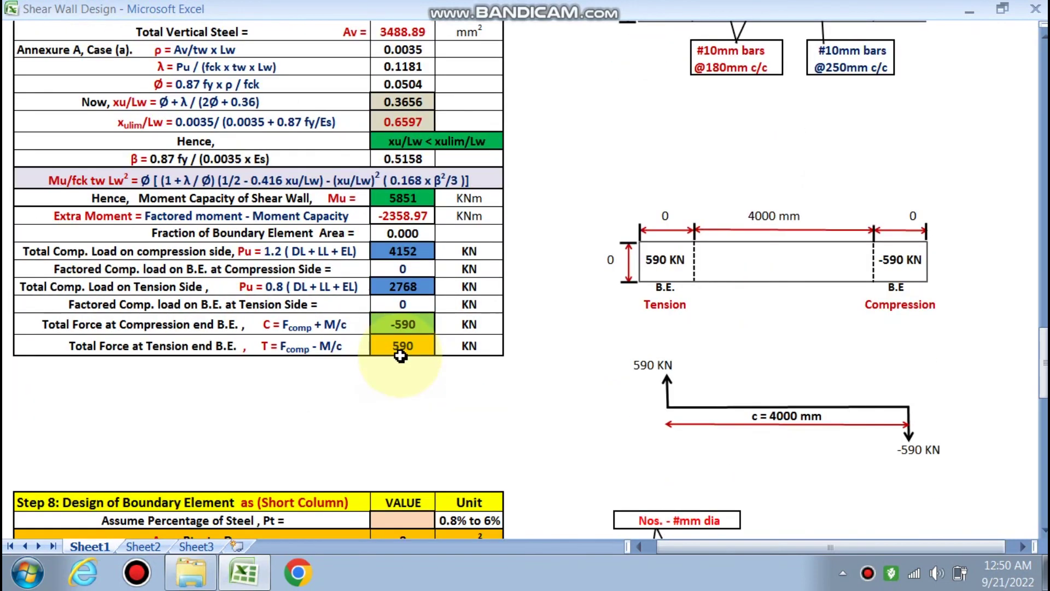
pyautogui.scroll(-2, 421, 291)
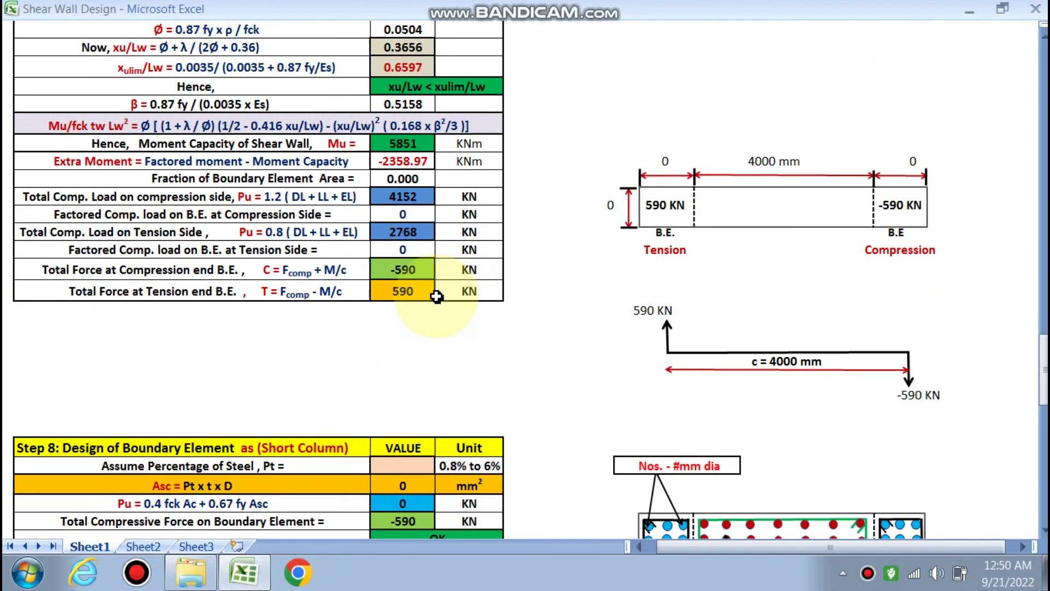
pyautogui.scroll(-3, 421, 291)
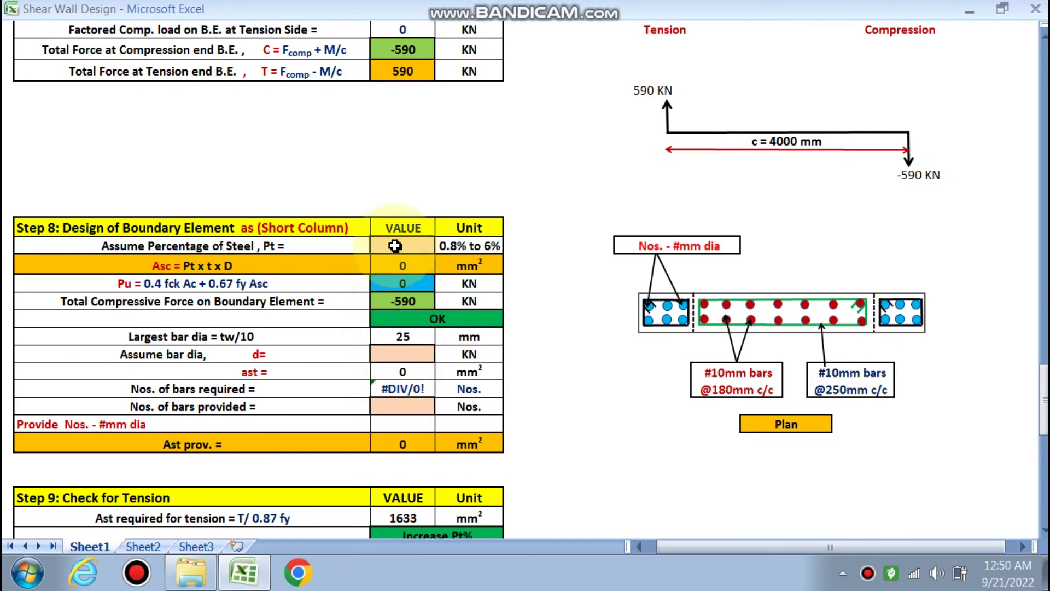
pyautogui.scroll(-6, 402, 249)
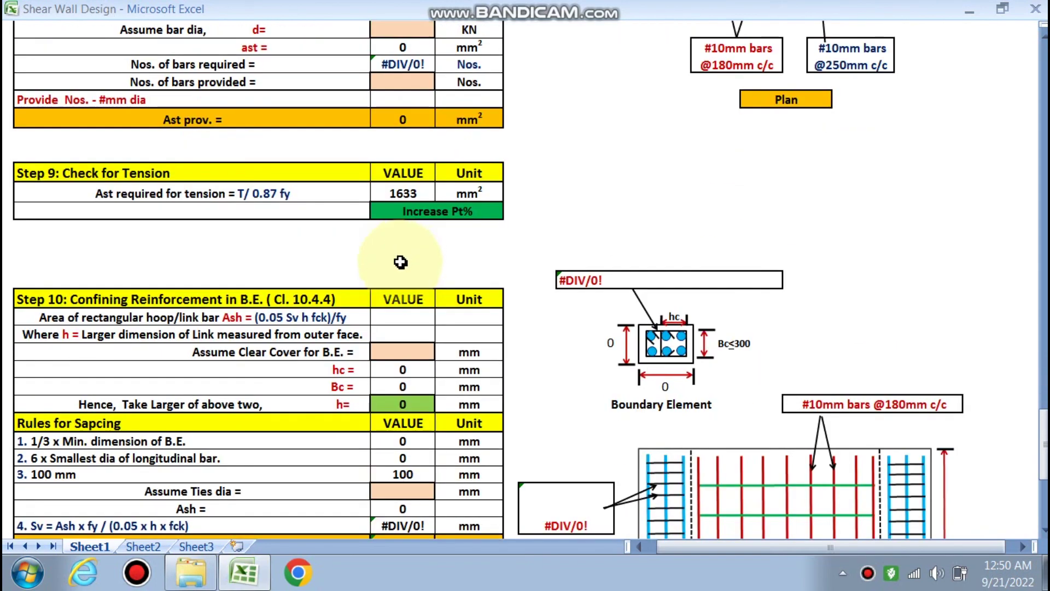
pyautogui.scroll(-2, 369, 243)
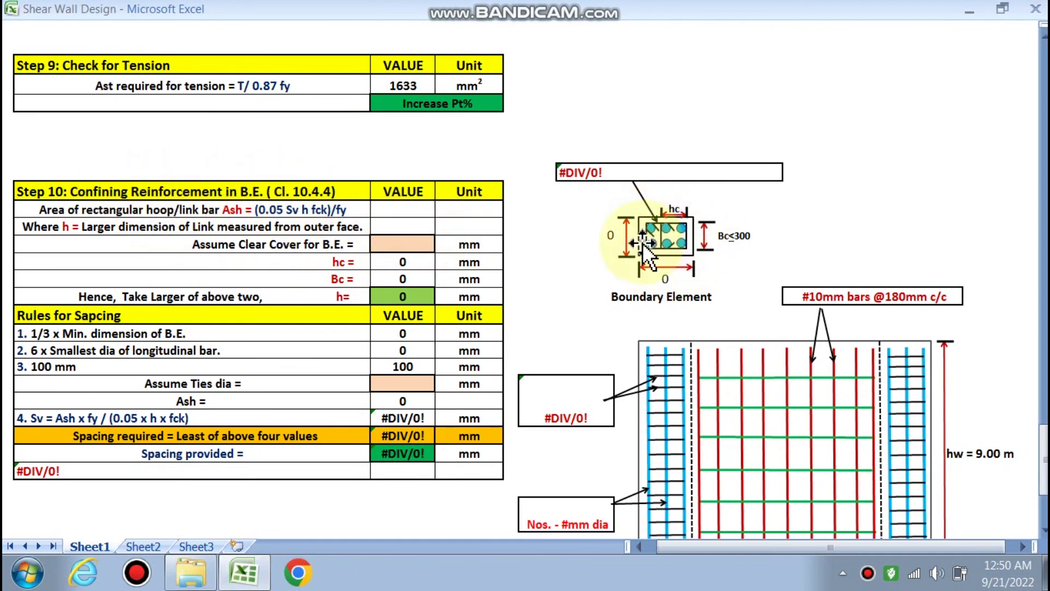
pyautogui.scroll(-2, 461, 268)
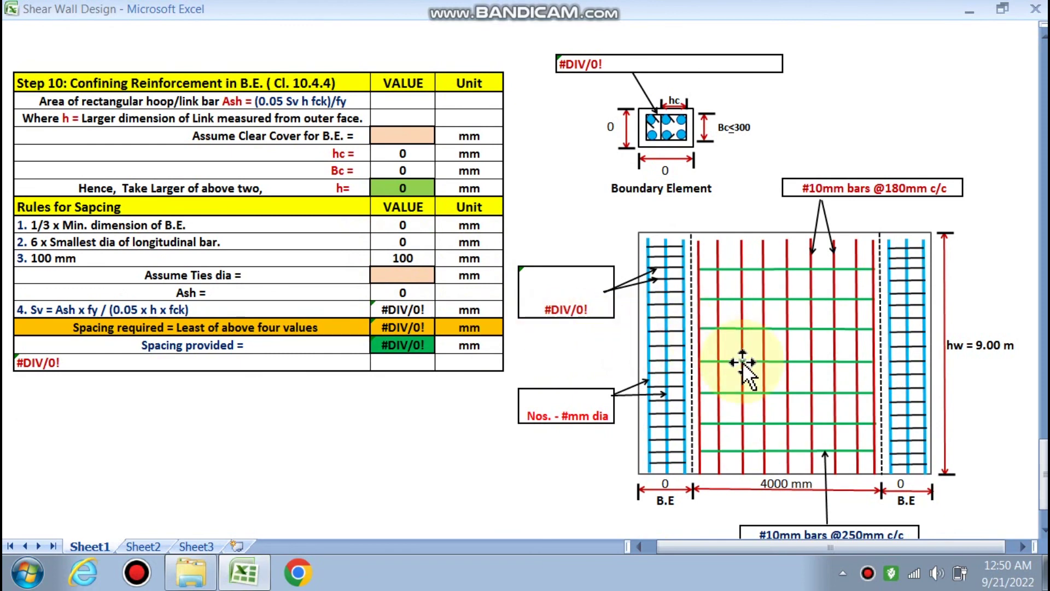
pyautogui.scroll(-1, 859, 368)
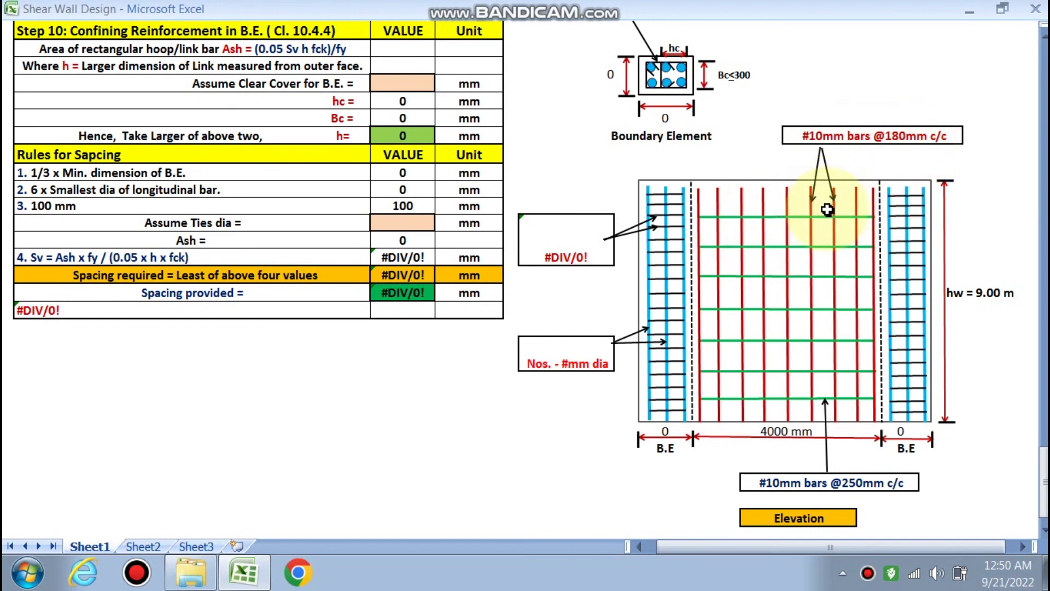
pyautogui.scroll(-3, 817, 209)
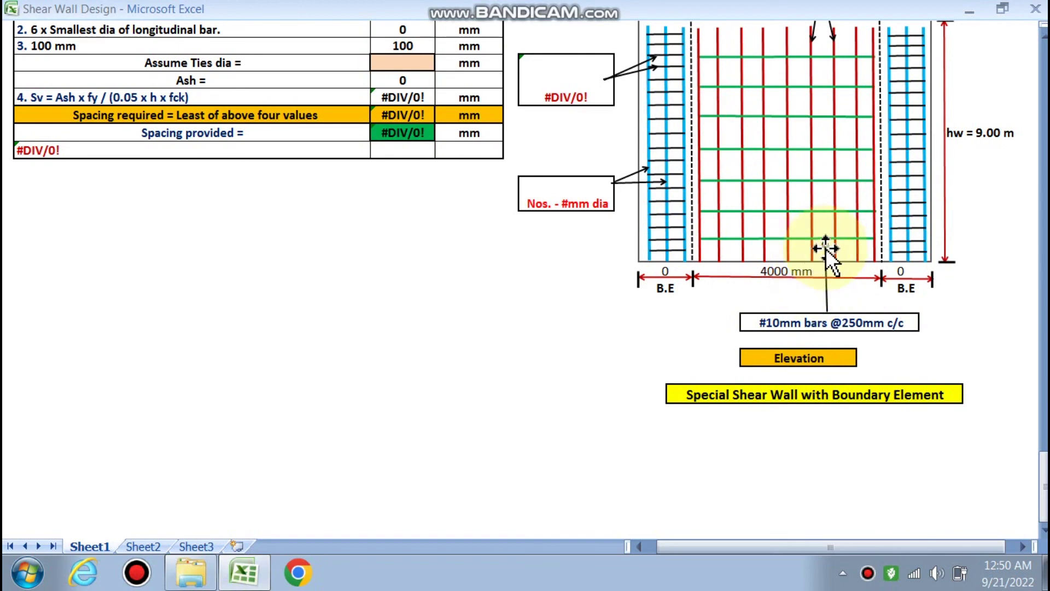
pyautogui.scroll(8, 822, 162)
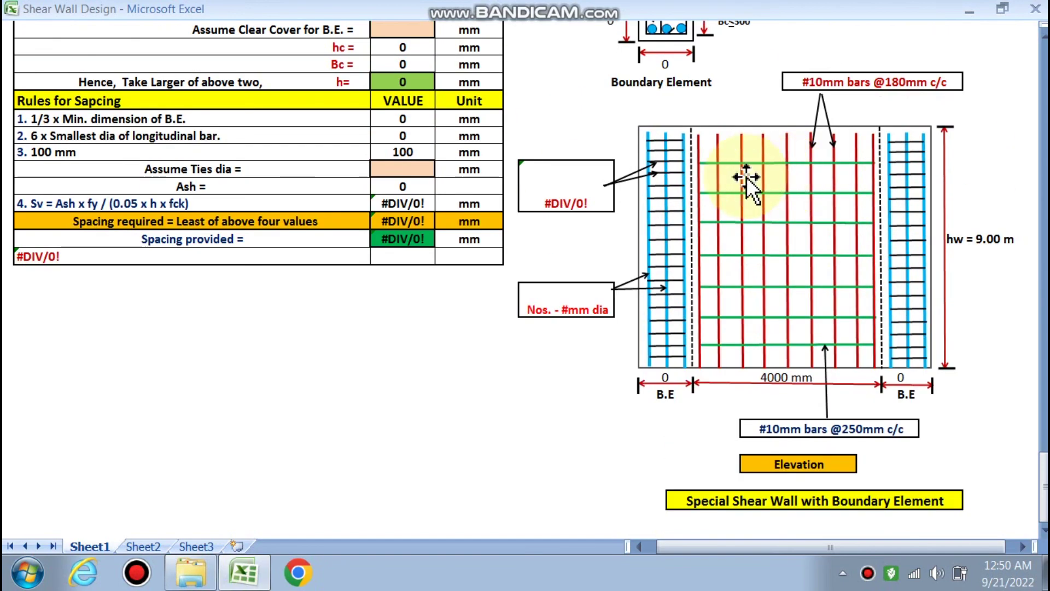
pyautogui.scroll(12, 634, 178)
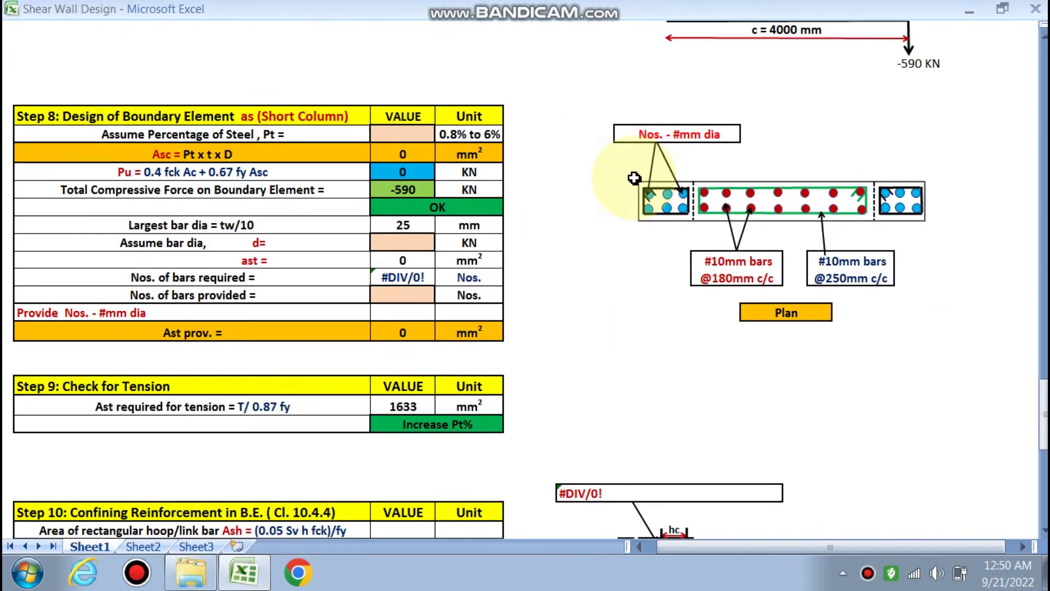
pyautogui.scroll(10, 634, 178)
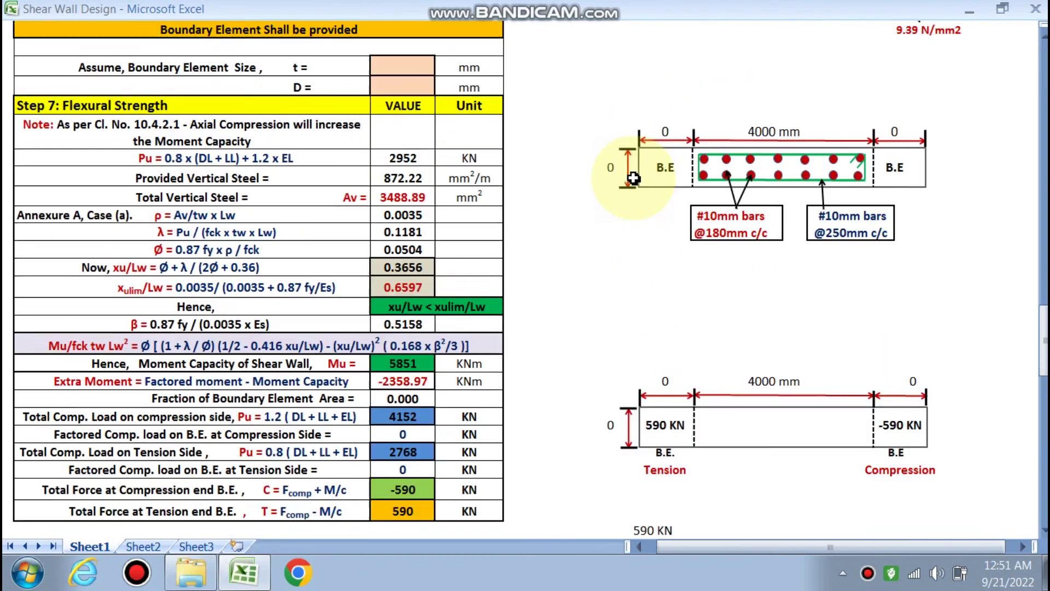
pyautogui.scroll(10, 632, 178)
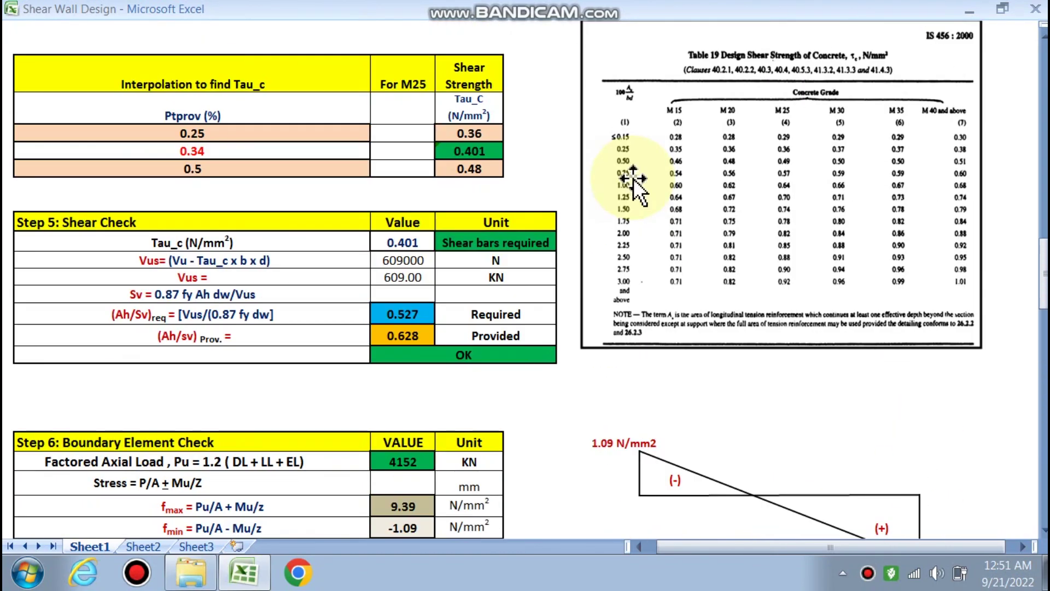
pyautogui.scroll(10, 617, 171)
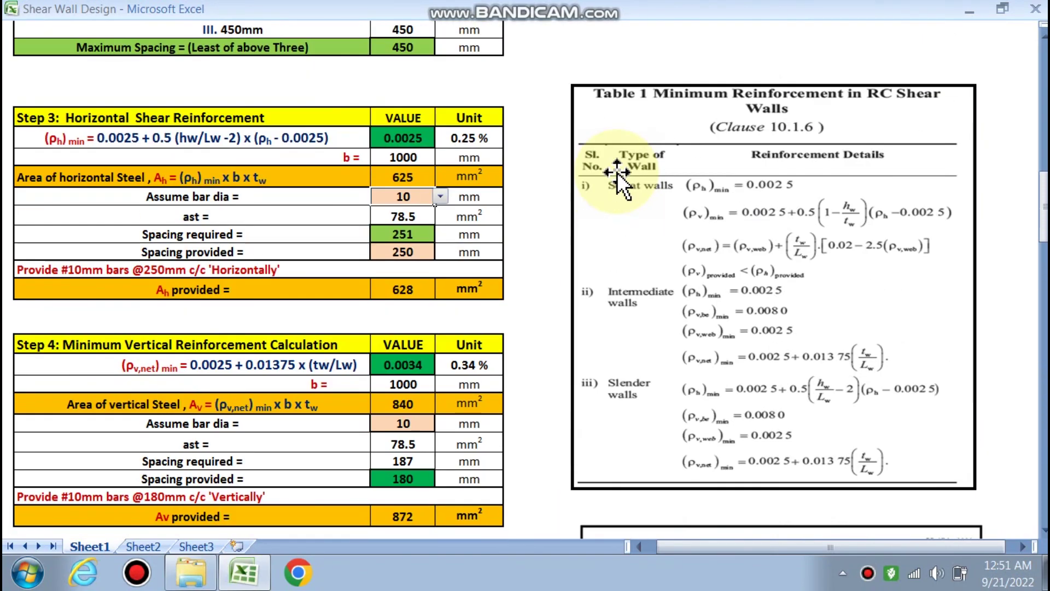